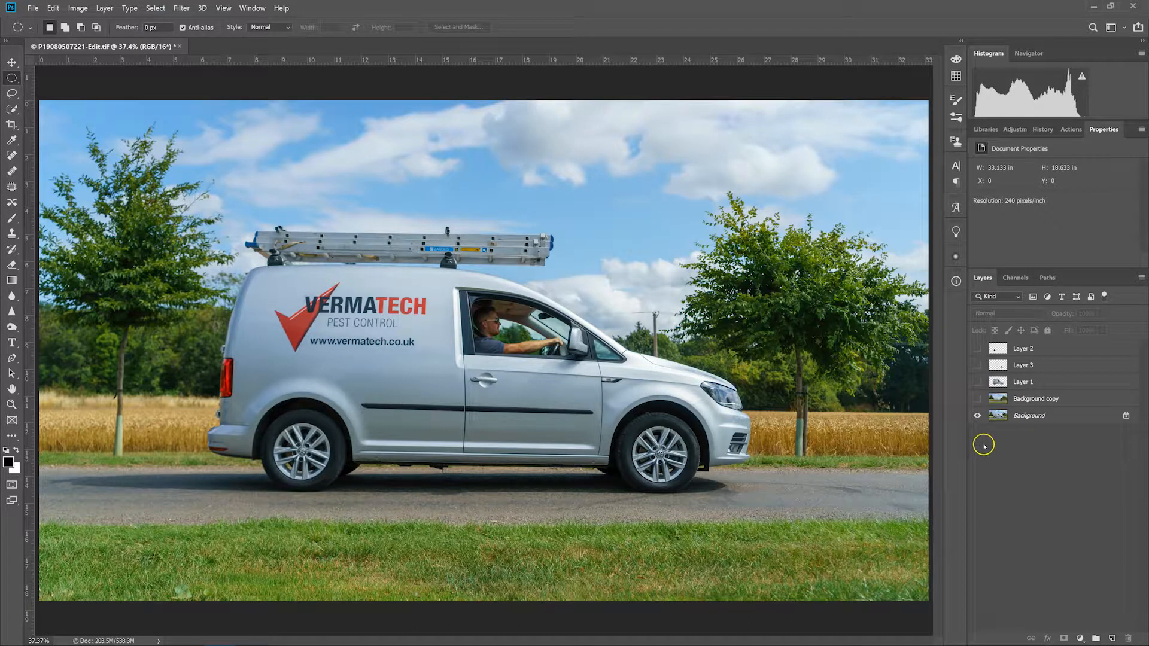
- Hide and delete Layer 2, Layer 3, Layer 1 and Background copy, keeping only the Background layer
{"action": "left_click", "coordinate": [978, 417], "text": "alt"}
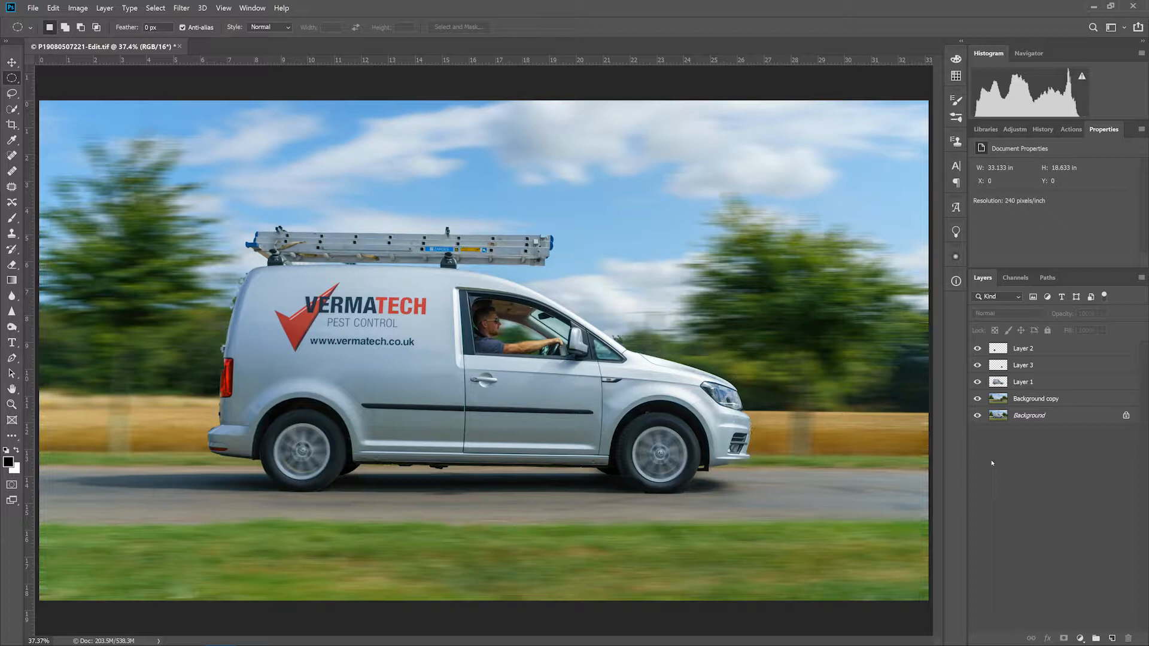
{"action": "left_click", "coordinate": [978, 415], "text": "alt"}
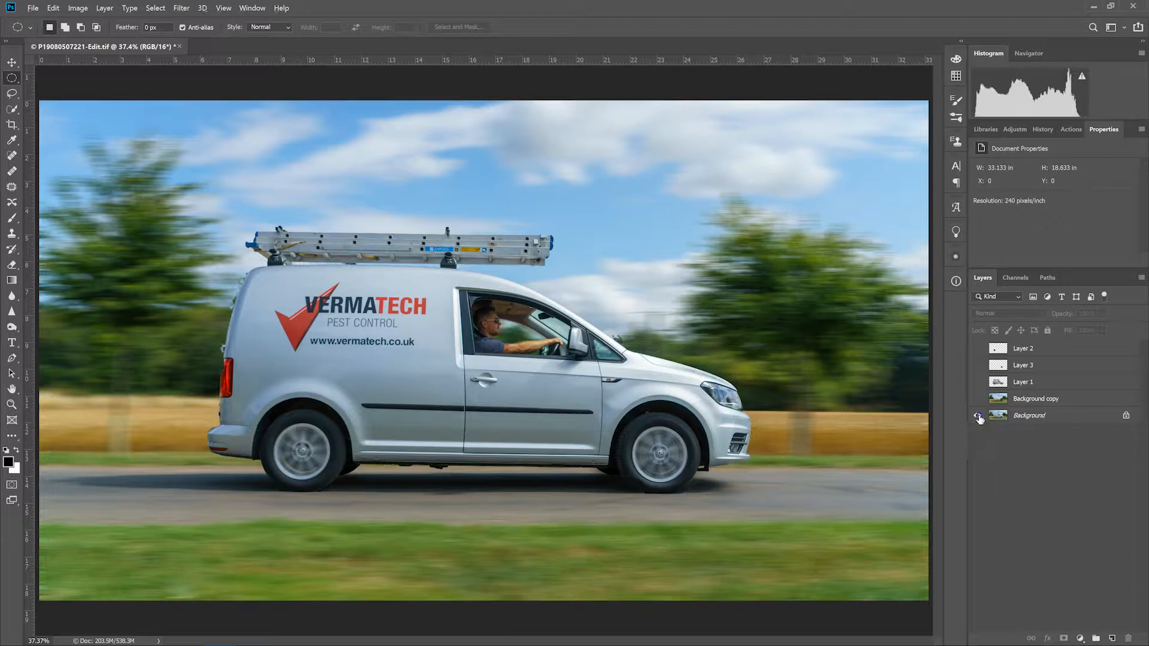
{"action": "left_click", "coordinate": [1057, 349]}
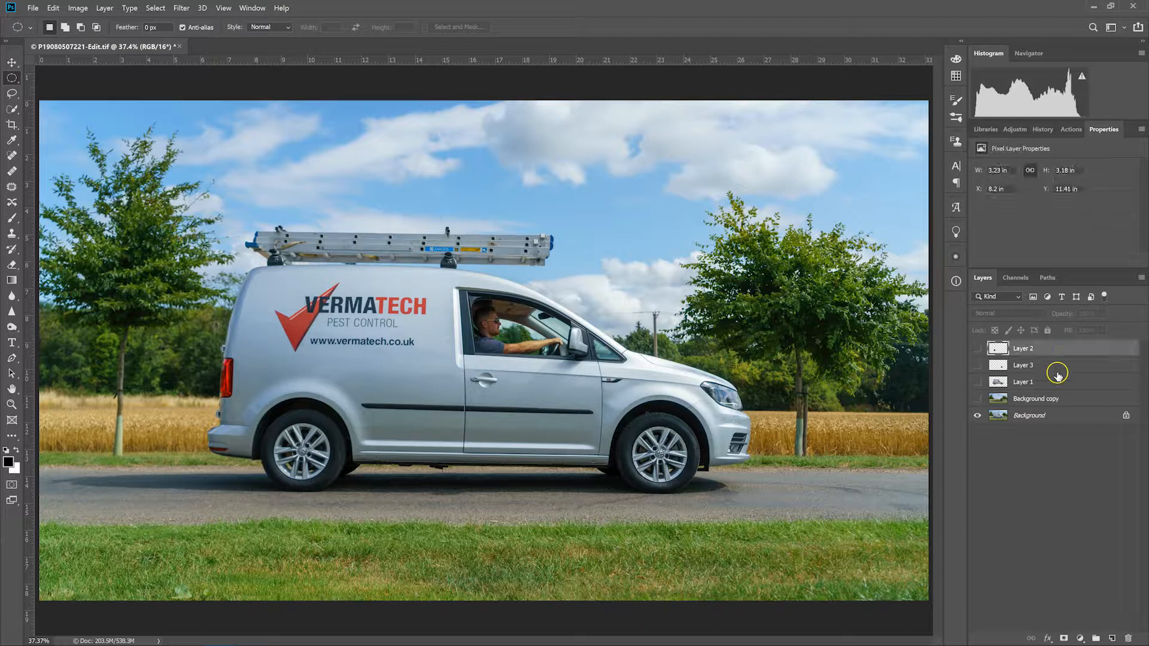
{"action": "left_click", "coordinate": [1061, 399], "text": "shift"}
{"action": "left_click_drag", "start_coordinate": [1062, 399], "coordinate": [1129, 638]}
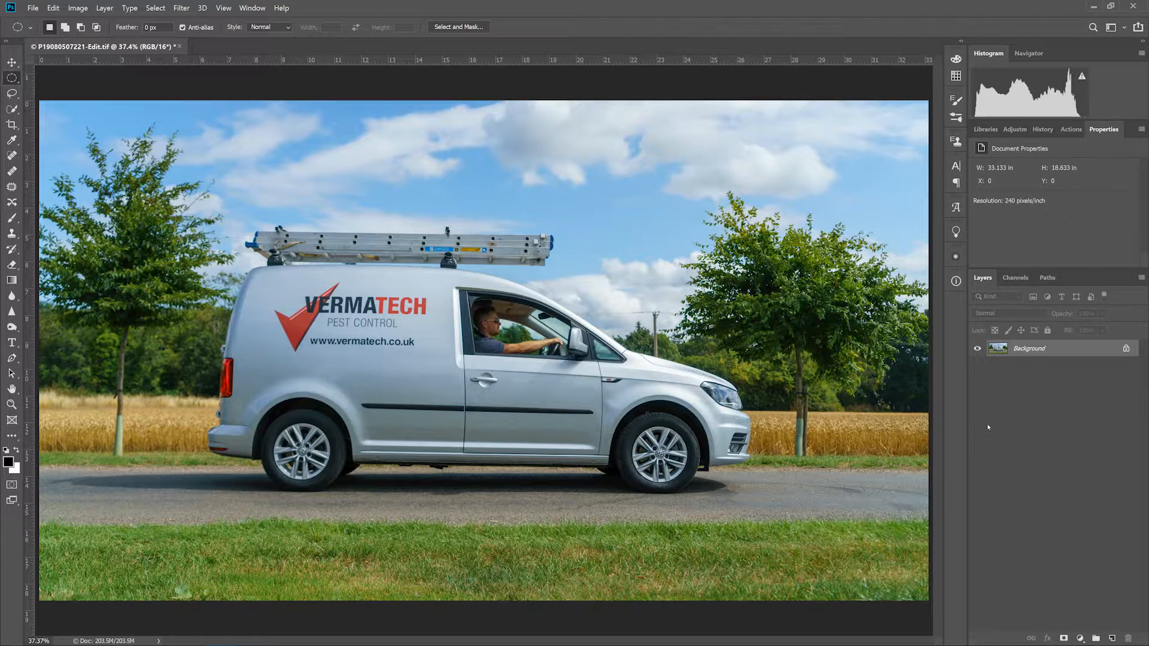
- Duplicate the Background layer and select the van automatically with Select Subject
{"action": "left_click_drag", "start_coordinate": [1010, 356], "coordinate": [1112, 638]}
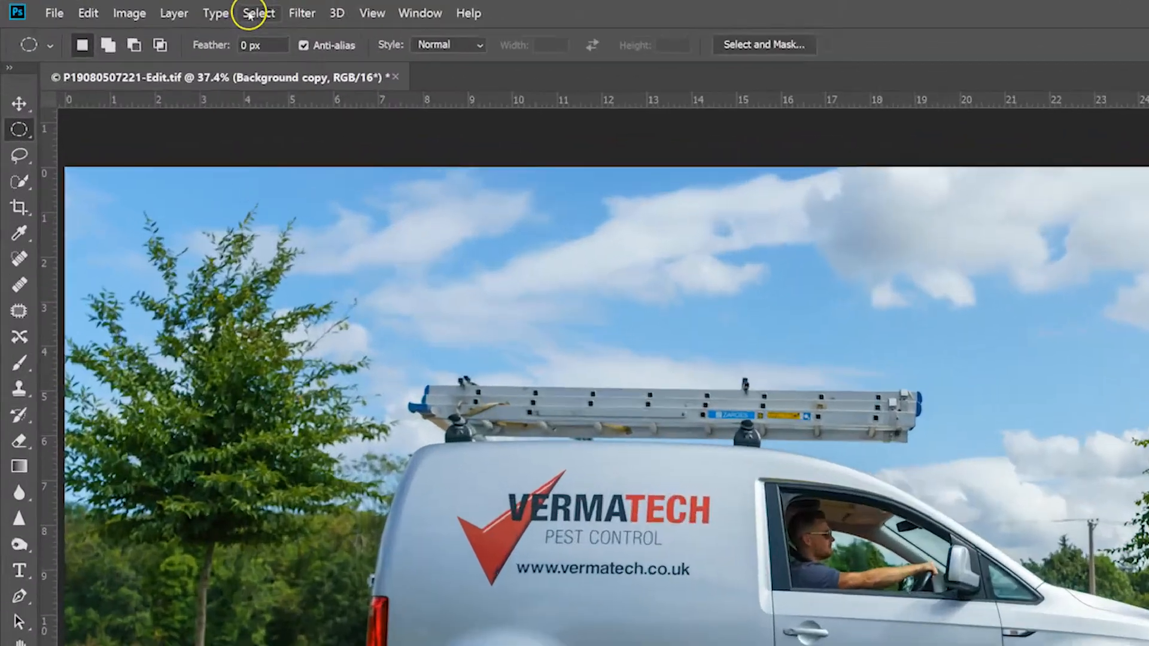
{"action": "left_click", "coordinate": [151, 7]}
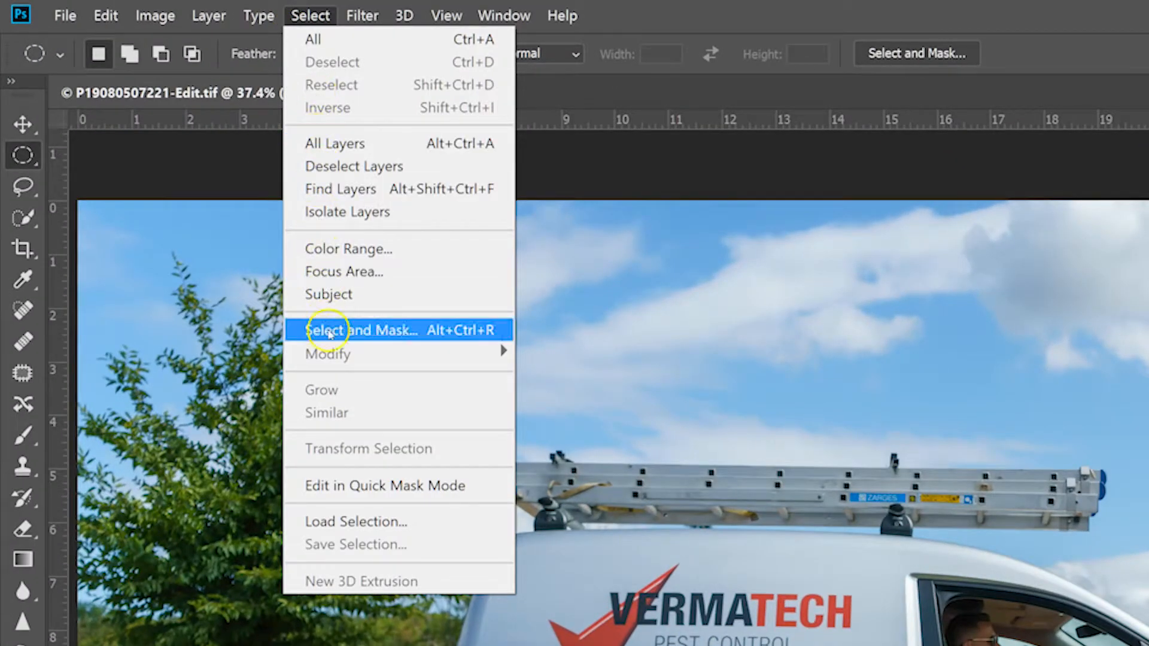
{"action": "left_click", "coordinate": [344, 306]}
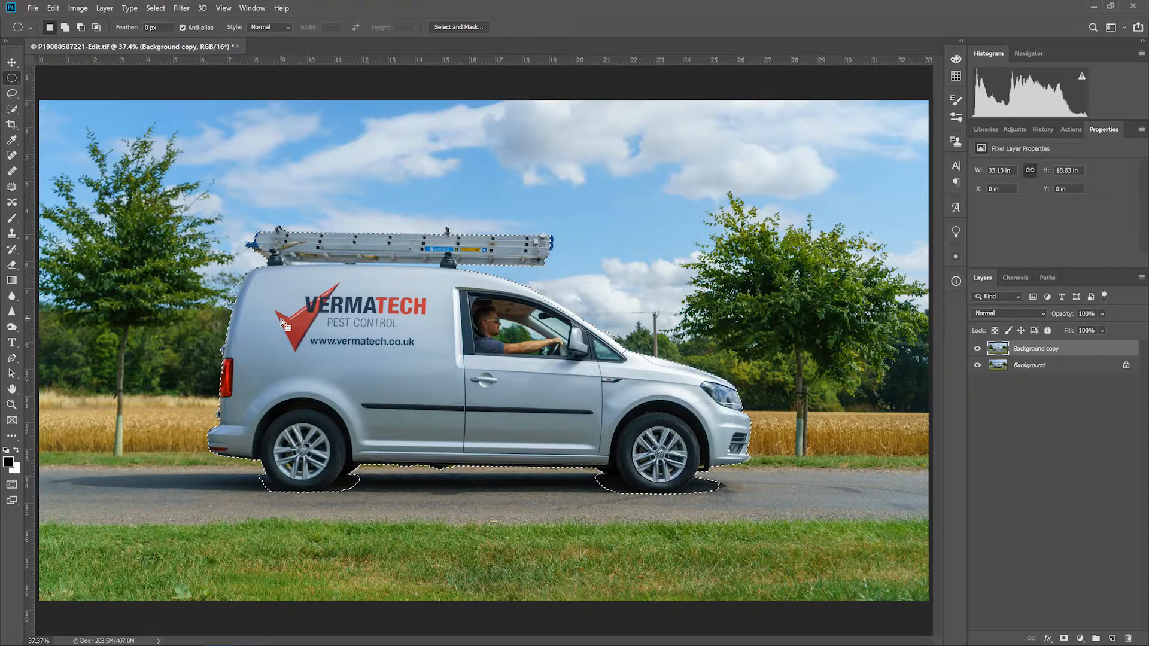
- Refine the van selection in Select and Mask and output it to a new layer
{"action": "left_click", "coordinate": [459, 26]}
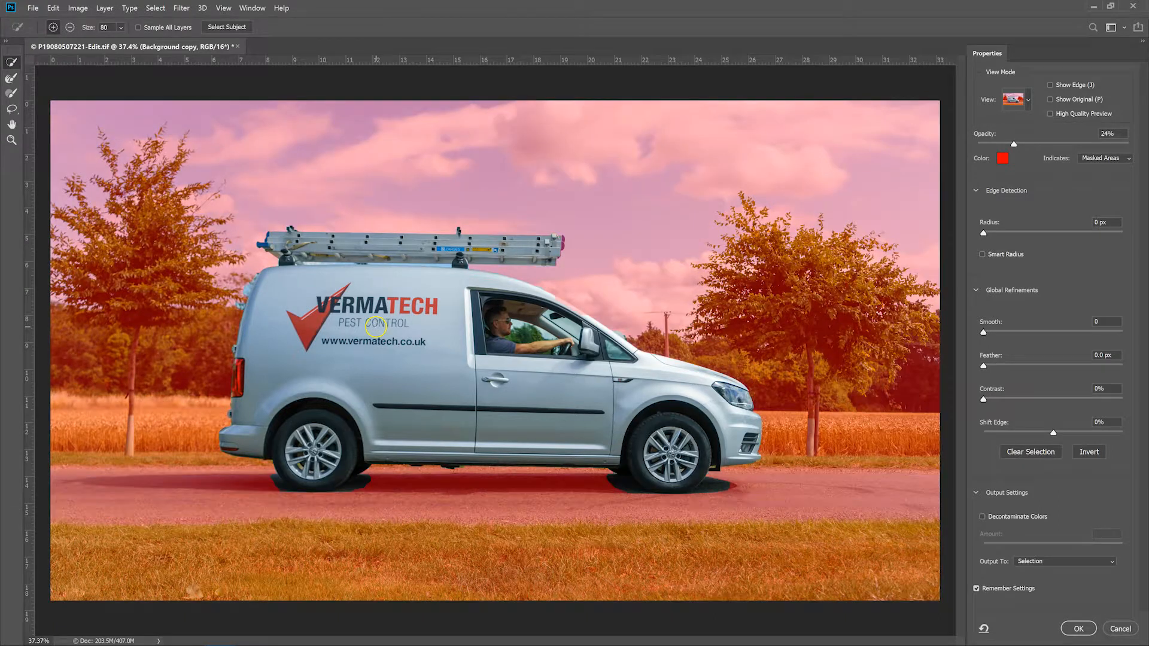
{"action": "key", "text": "ctrl+1"}
{"action": "left_click_drag", "start_coordinate": [170, 292], "coordinate": [538, 445]}
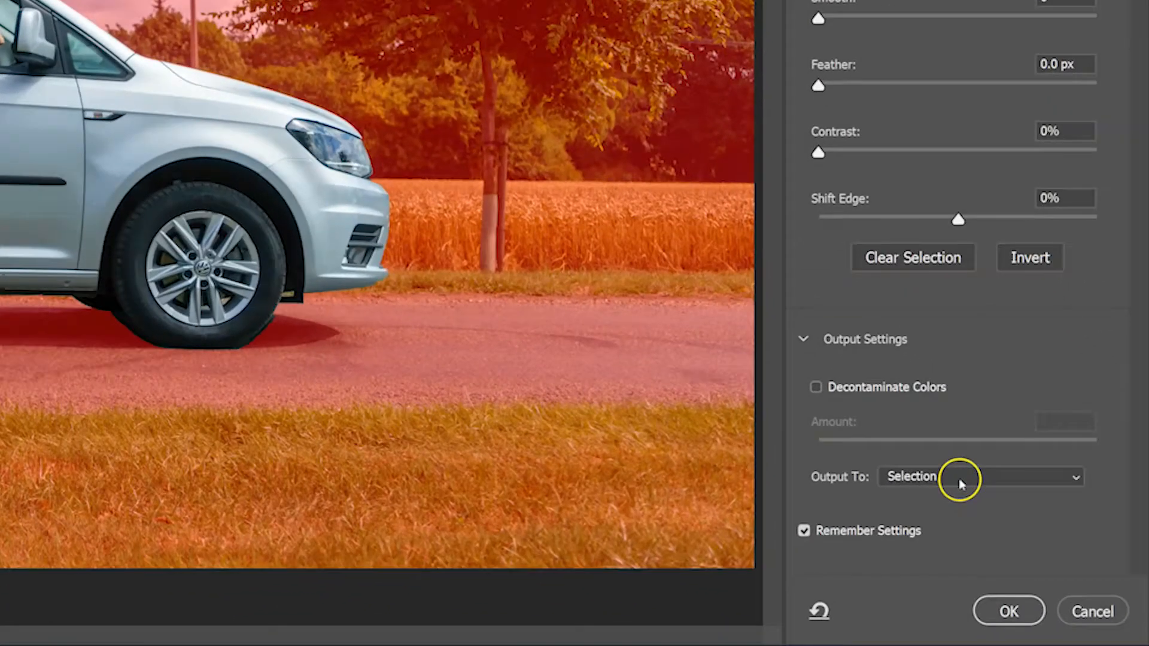
{"action": "left_click", "coordinate": [989, 504]}
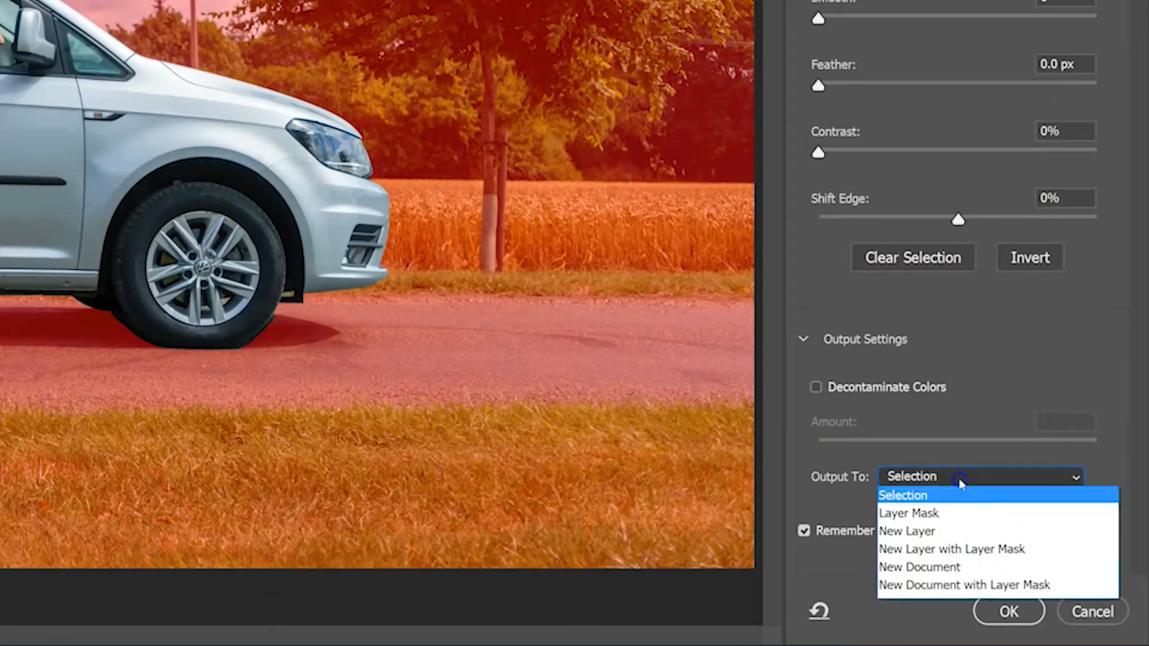
{"action": "left_click", "coordinate": [961, 531]}
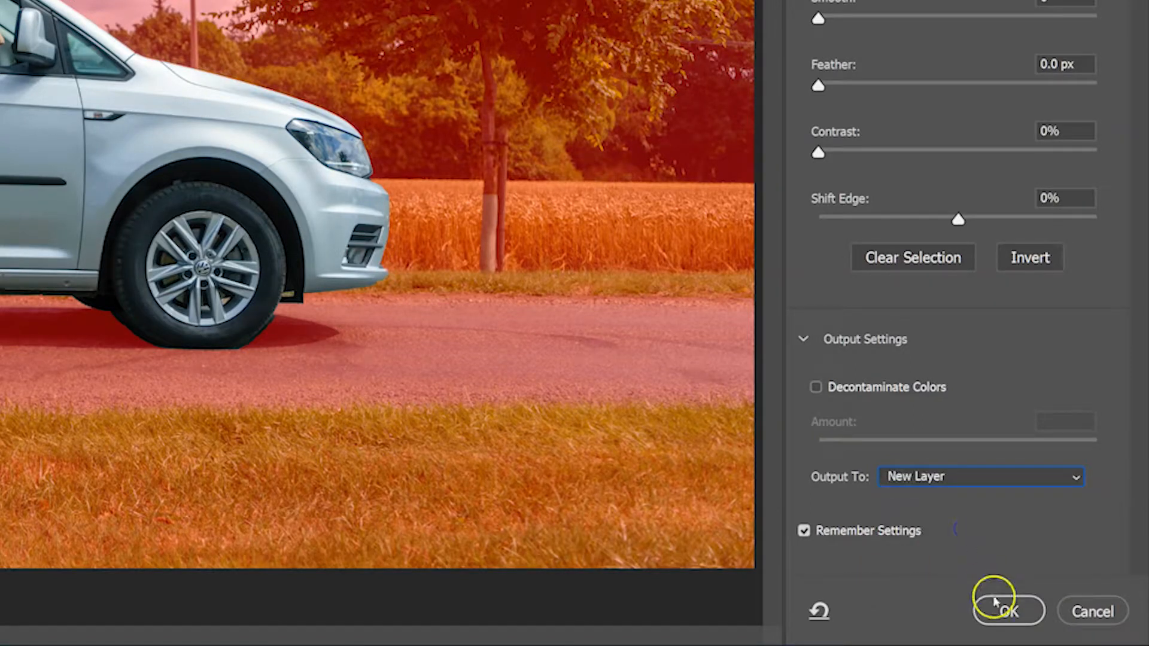
{"action": "left_click", "coordinate": [1008, 610]}
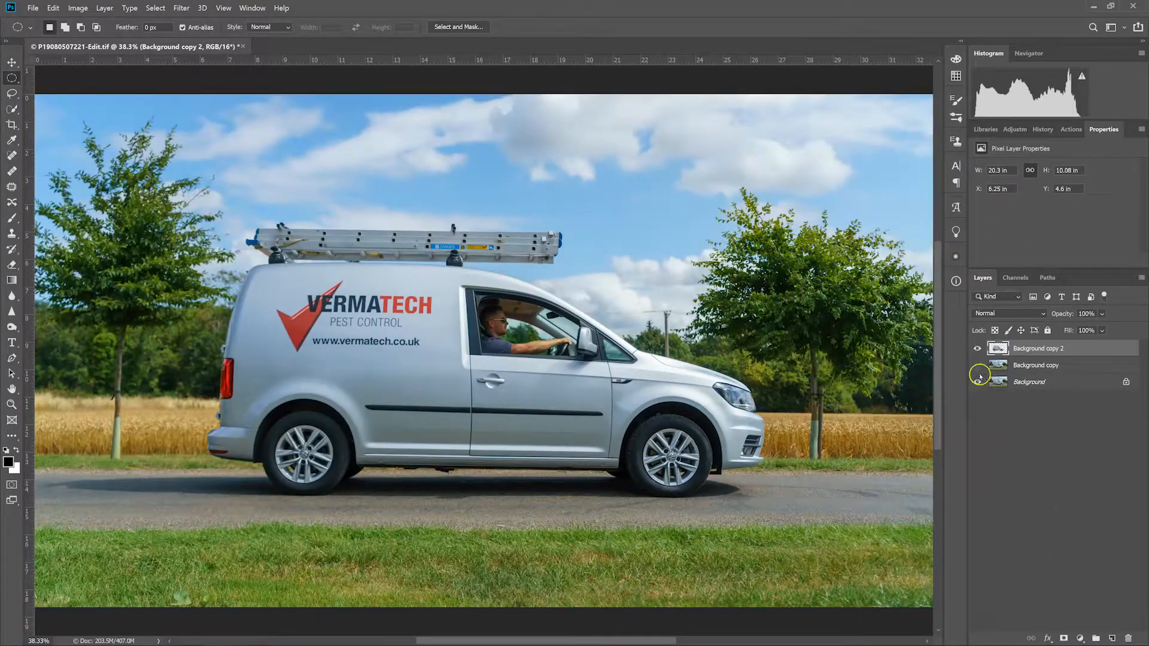
- Make the Background copy layer visible, then rename the van cutout layer "Van" and the full copy "Blur"
{"action": "left_click", "coordinate": [977, 365]}
{"action": "left_click", "coordinate": [1036, 365]}
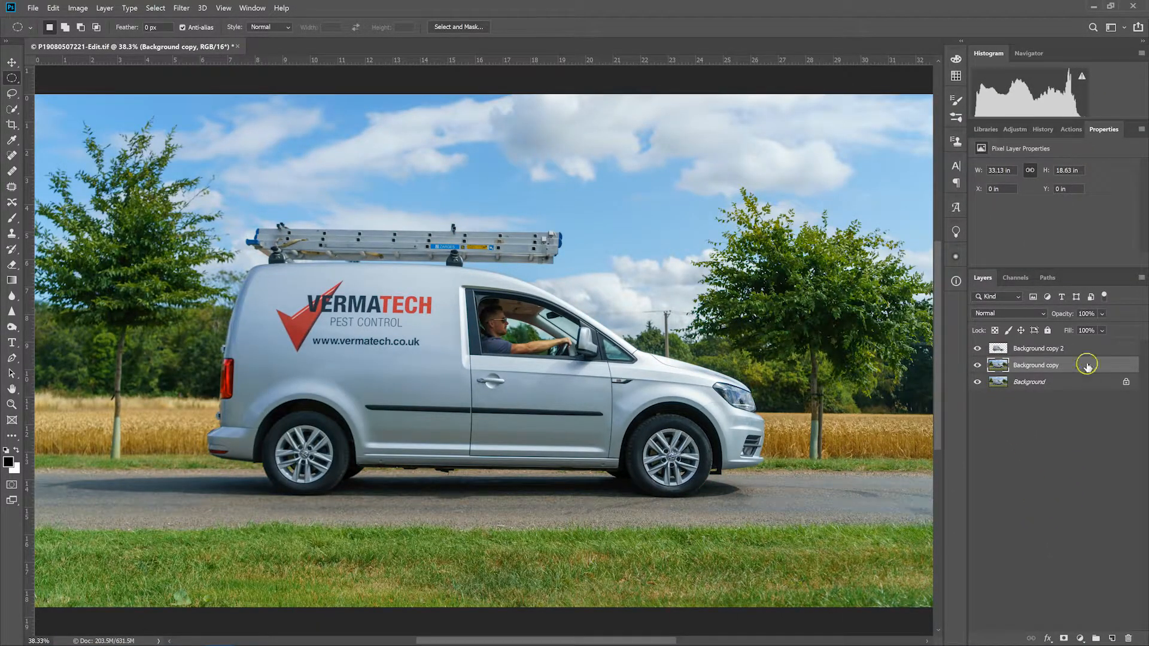
{"action": "double_click", "coordinate": [1037, 348]}
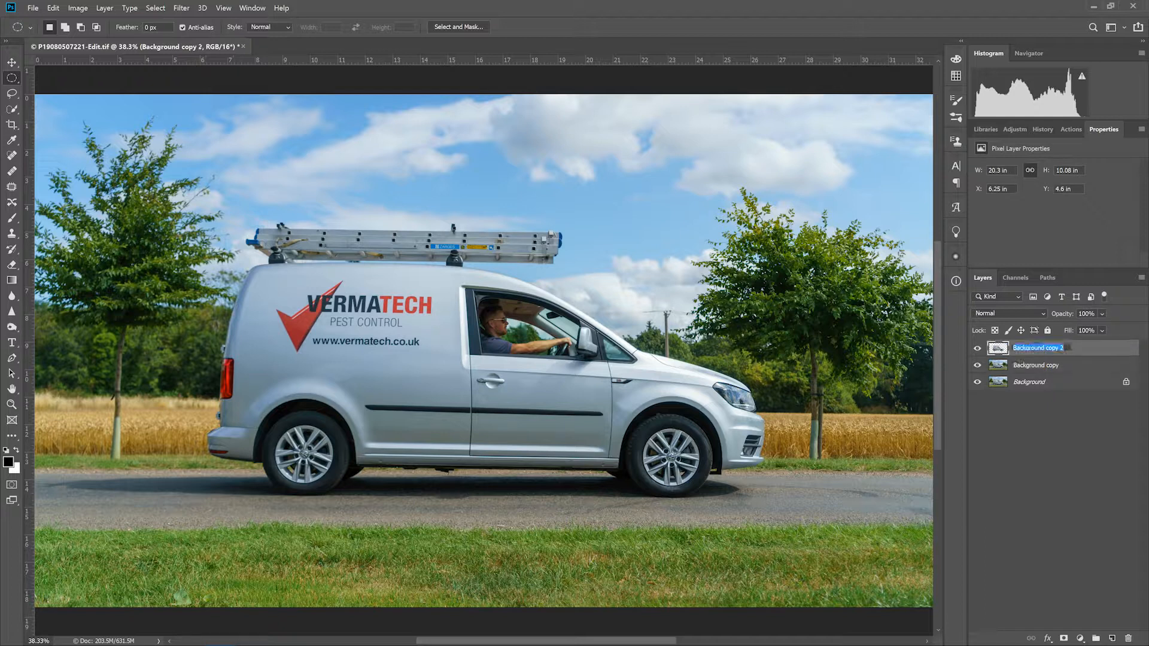
{"action": "type", "text": "Van"}
{"action": "key", "text": "Return"}
{"action": "double_click", "coordinate": [1028, 367]}
{"action": "type", "text": "Blur"}
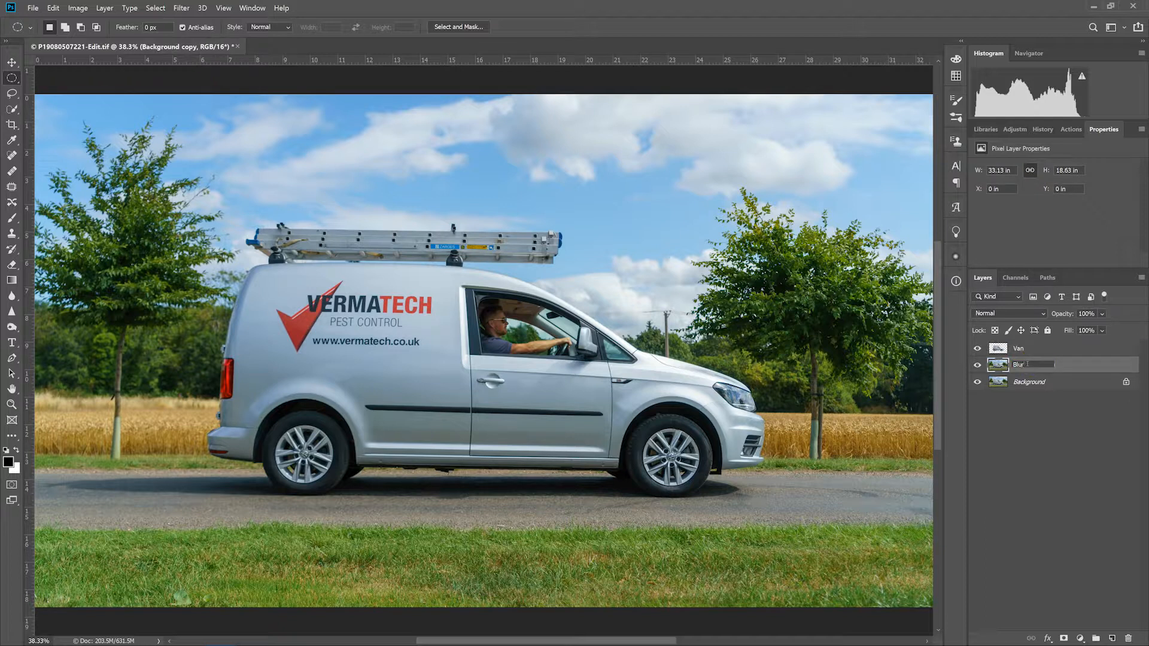
{"action": "key", "text": "Return"}
- Hide the Van layer and load its outline as a selection with the Blur layer active
{"action": "left_click", "coordinate": [977, 350]}
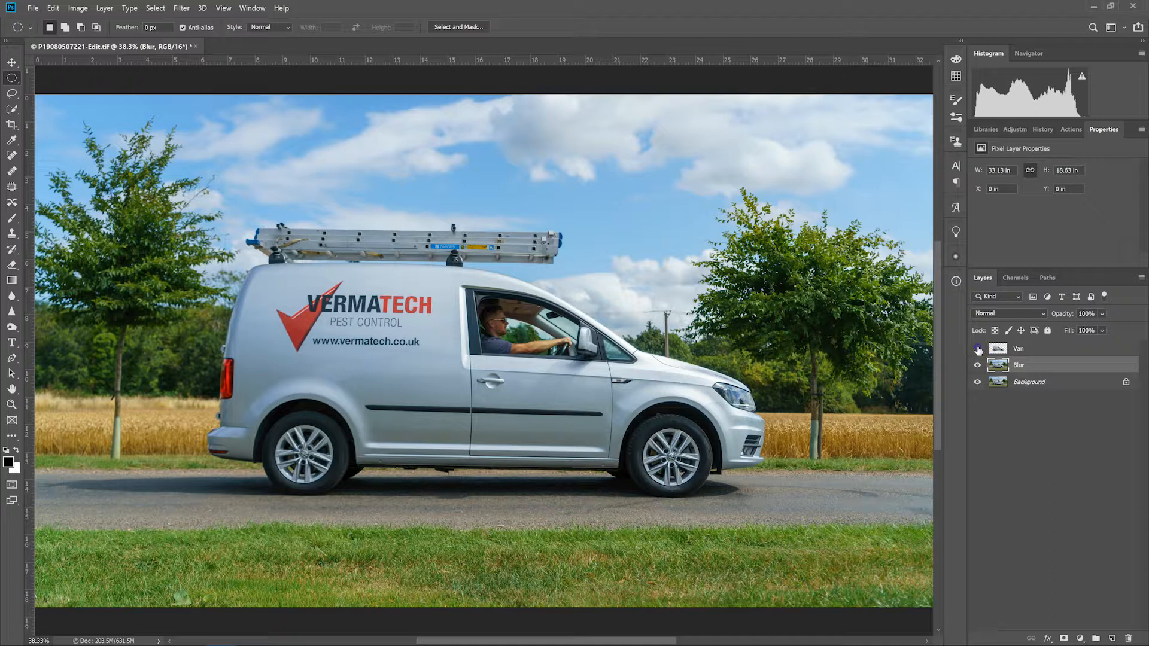
{"action": "left_click", "coordinate": [1053, 365]}
{"action": "left_click", "coordinate": [998, 348], "text": "ctrl"}
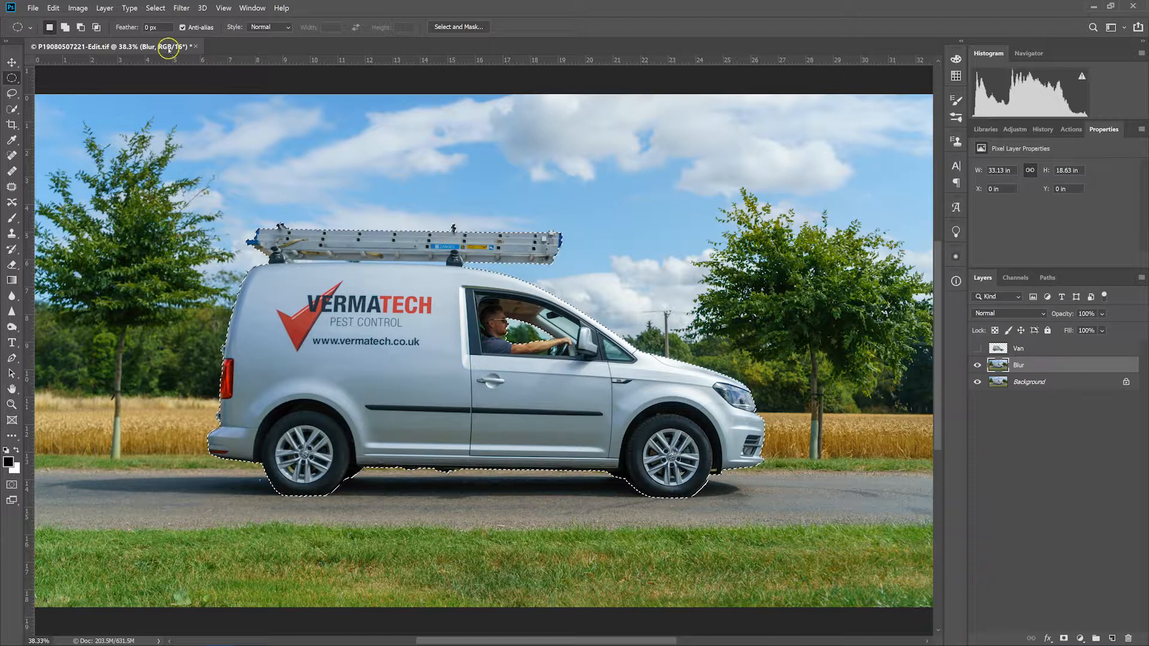
- Expand the van-shaped selection by 5 pixels
{"action": "left_click", "coordinate": [157, 10]}
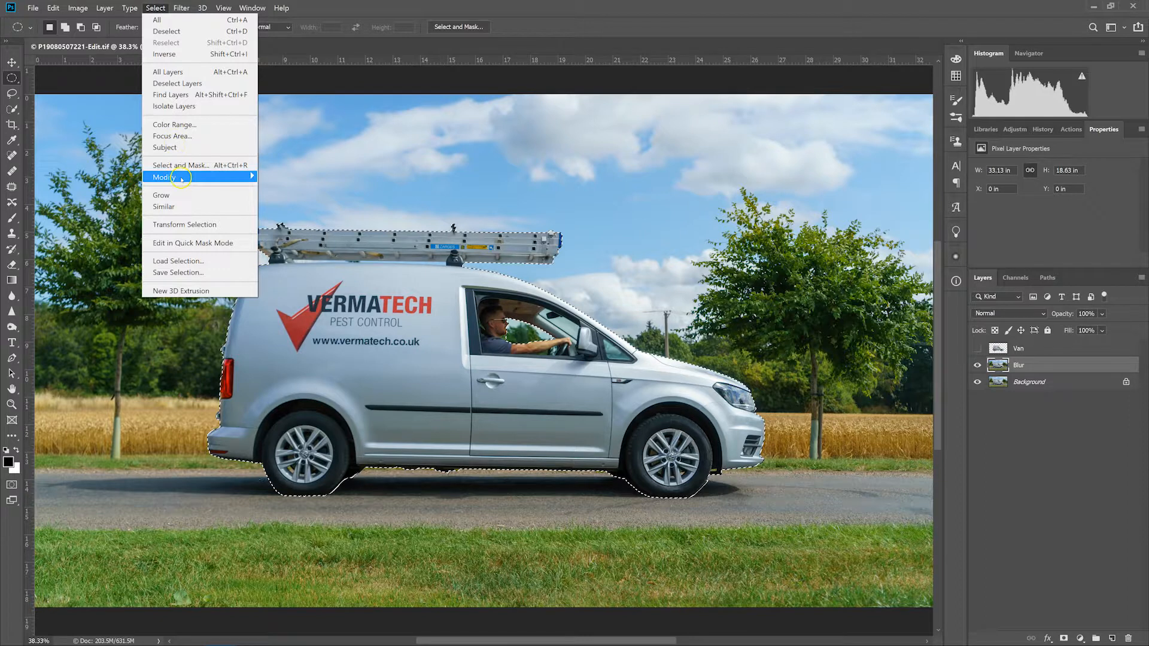
{"action": "mouse_move", "coordinate": [180, 177]}
{"action": "left_click", "coordinate": [284, 199]}
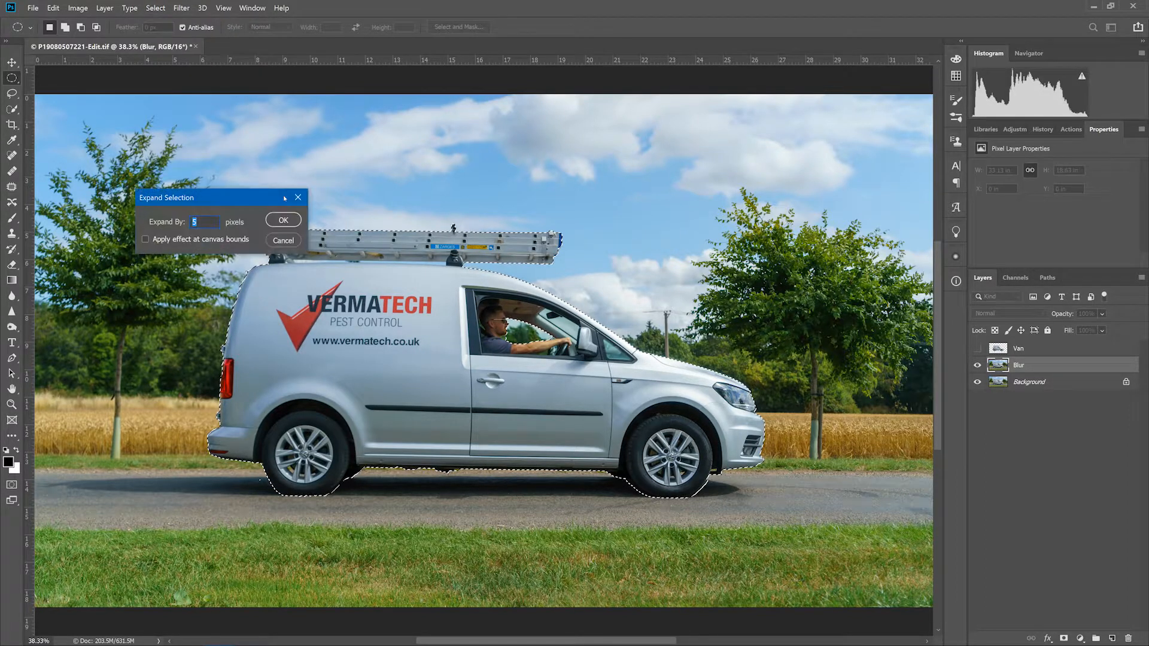
{"action": "type", "text": "5"}
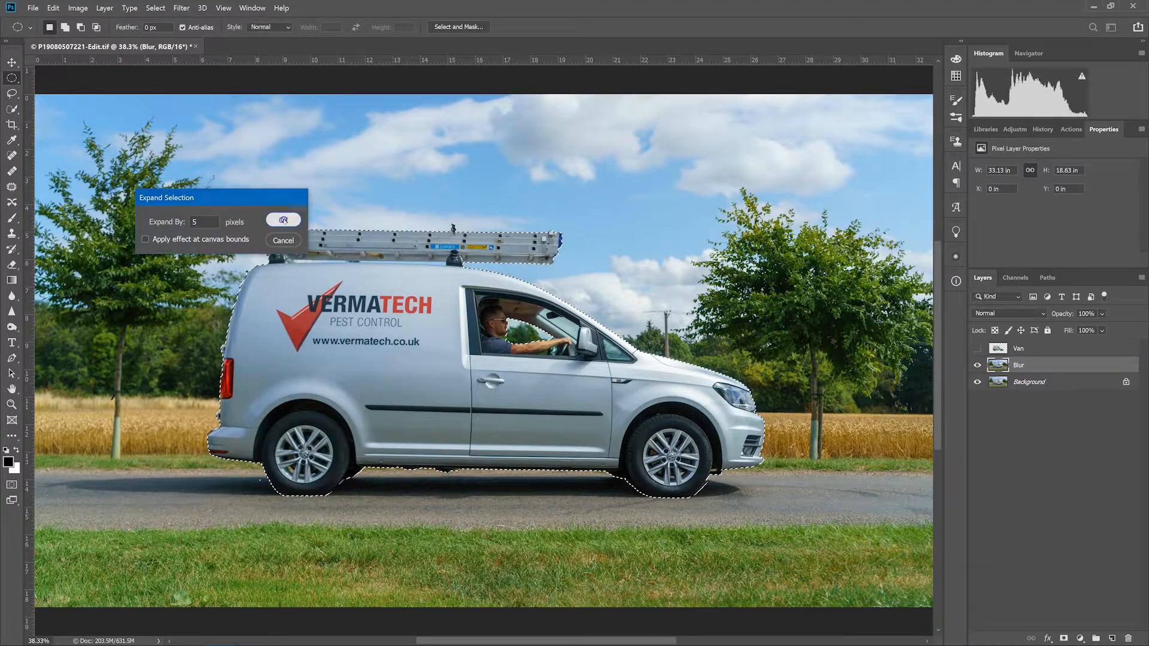
{"action": "left_click", "coordinate": [282, 221]}
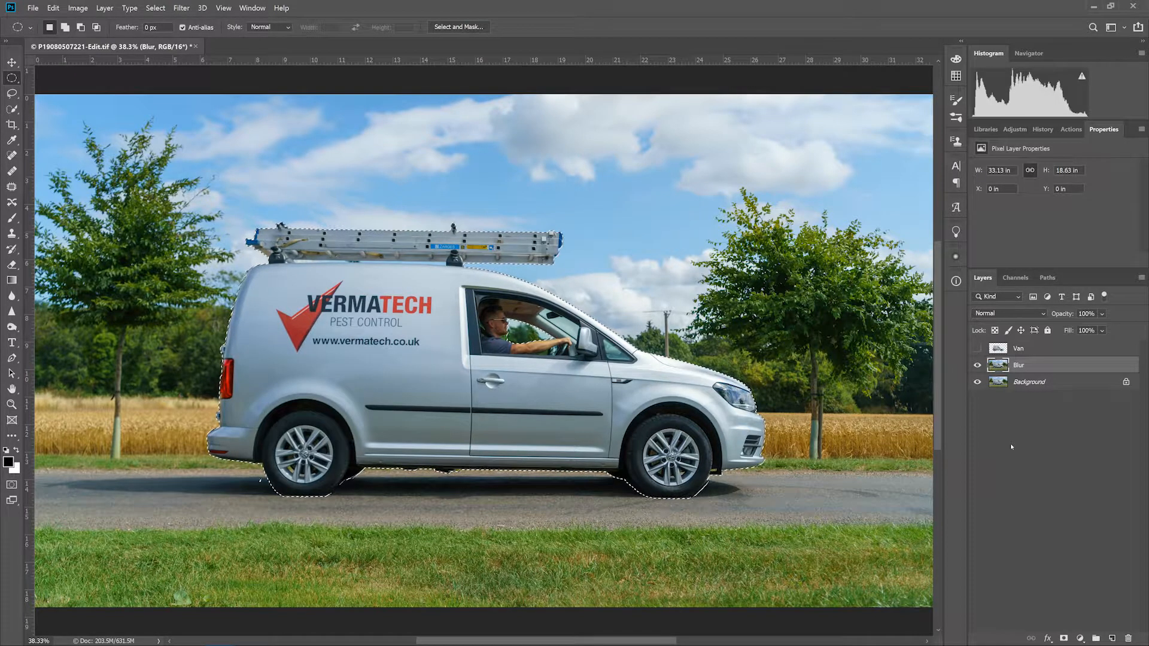
- Remove the van from the Blur layer with a Content-Aware fill and clear the selection
{"action": "key", "text": "shift+BackSpace"}
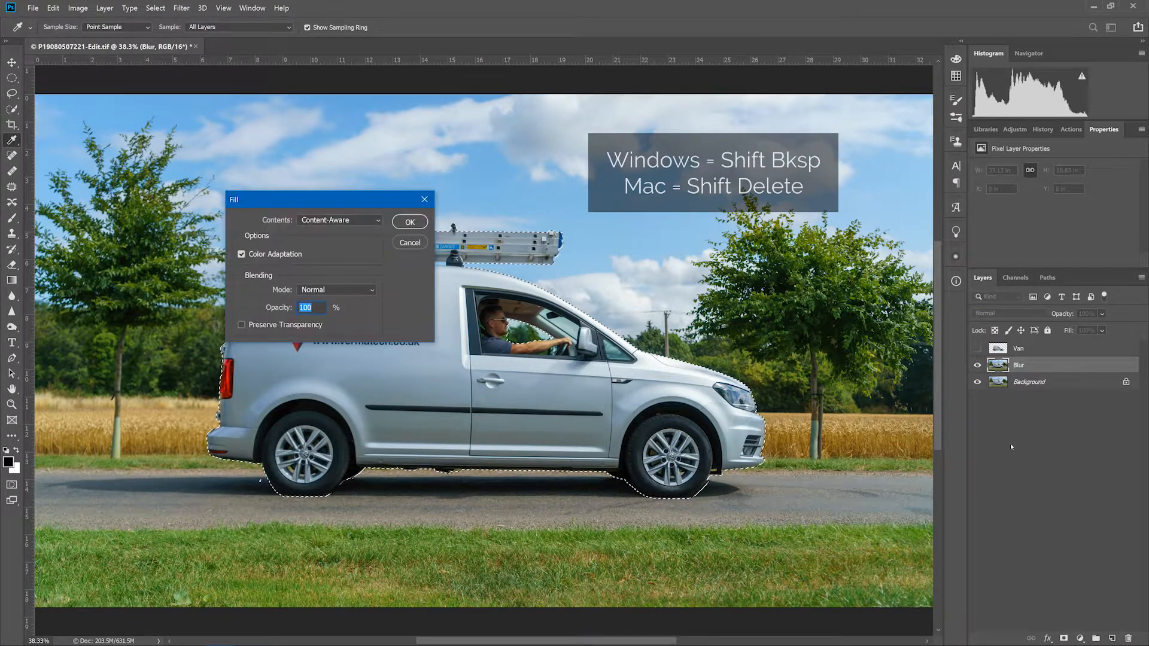
{"action": "left_click", "coordinate": [407, 222]}
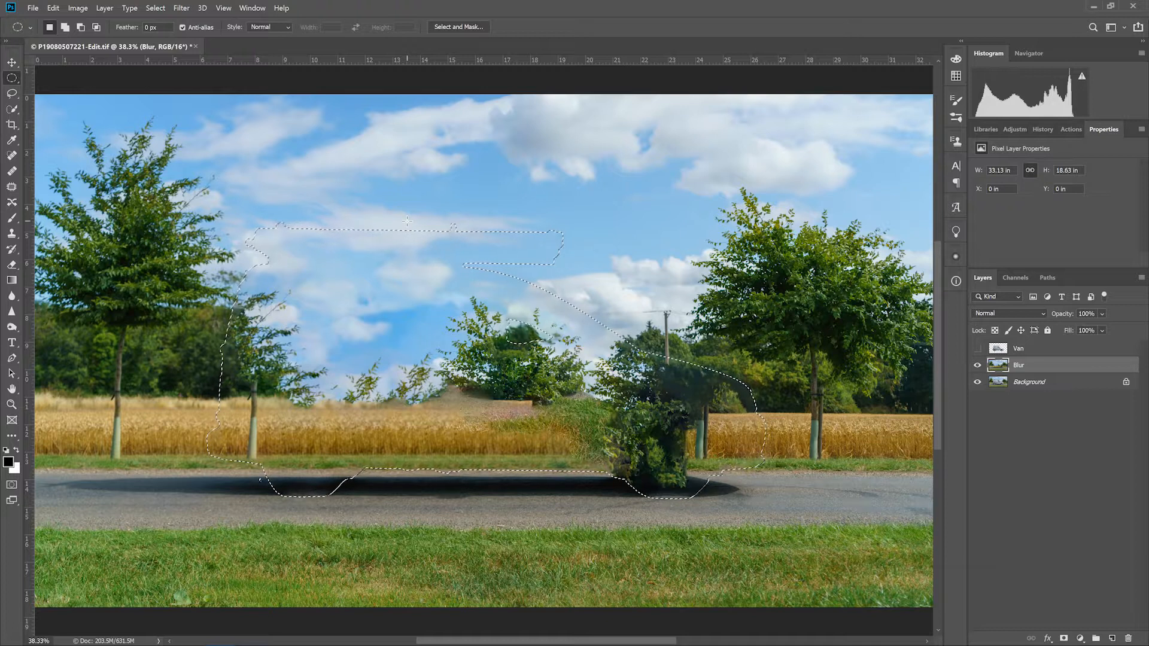
{"action": "key", "text": "ctrl+d"}
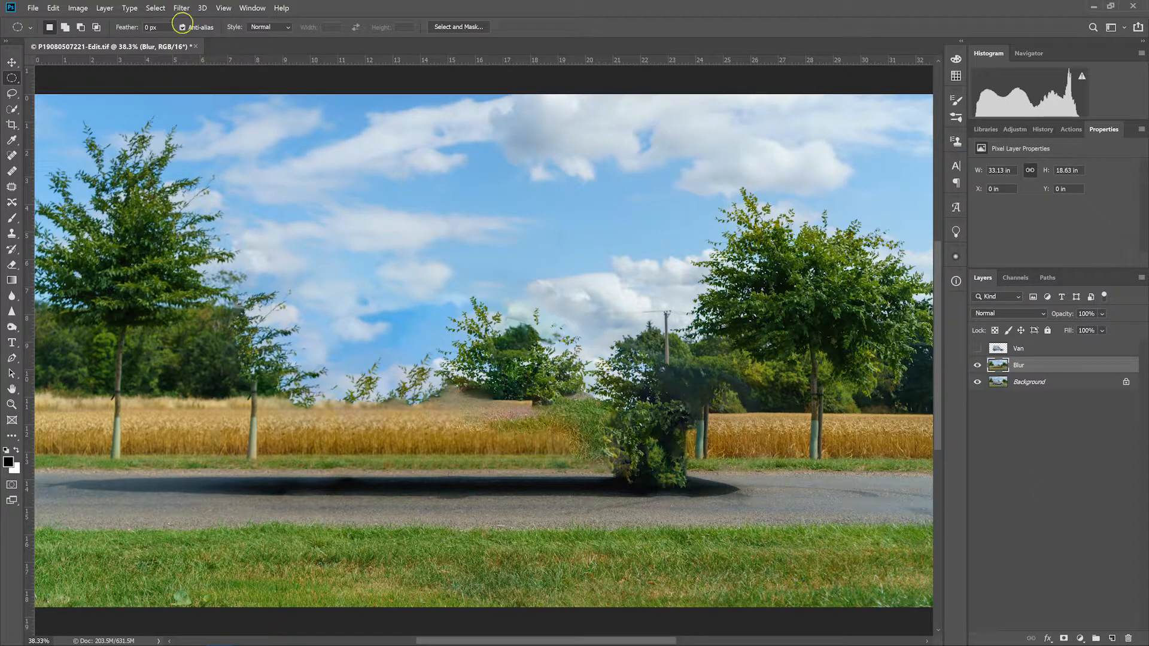
- Apply a horizontal Motion Blur with a distance of 150 pixels to the Blur layer
{"action": "left_click", "coordinate": [182, 9]}
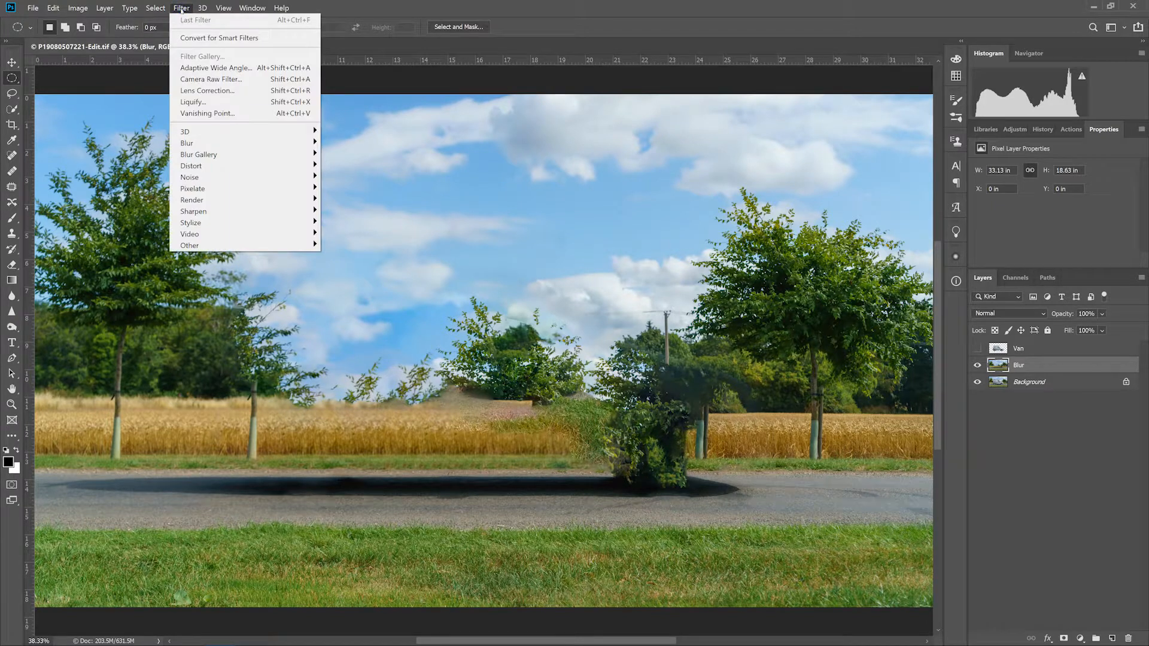
{"action": "mouse_move", "coordinate": [190, 145]}
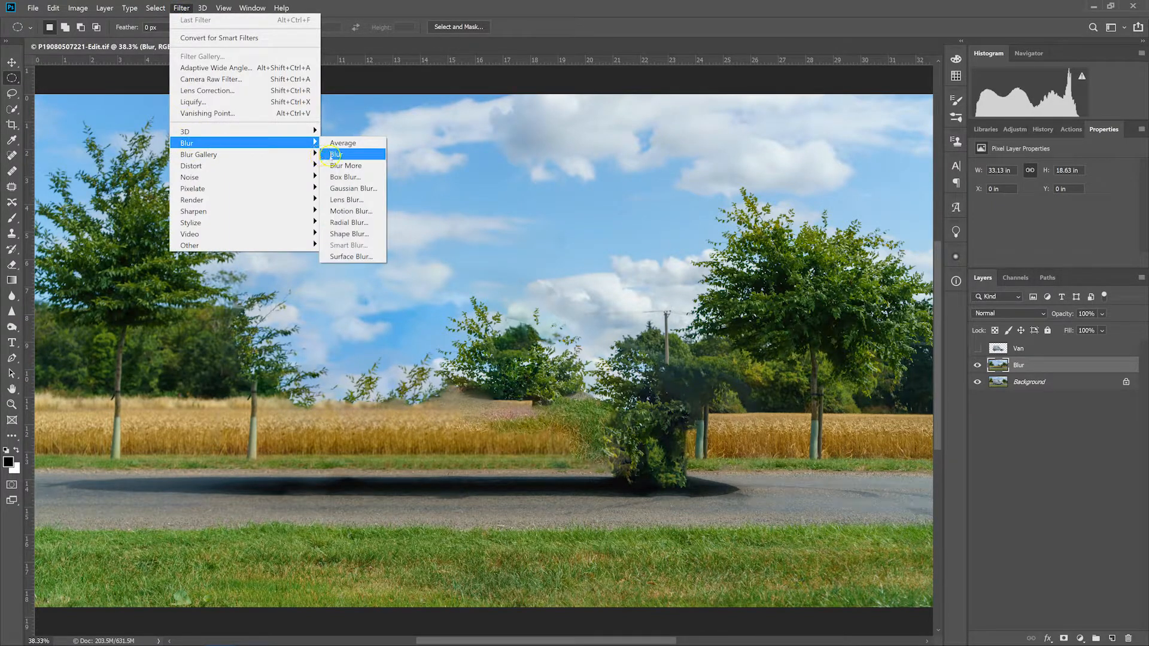
{"action": "left_click", "coordinate": [347, 211]}
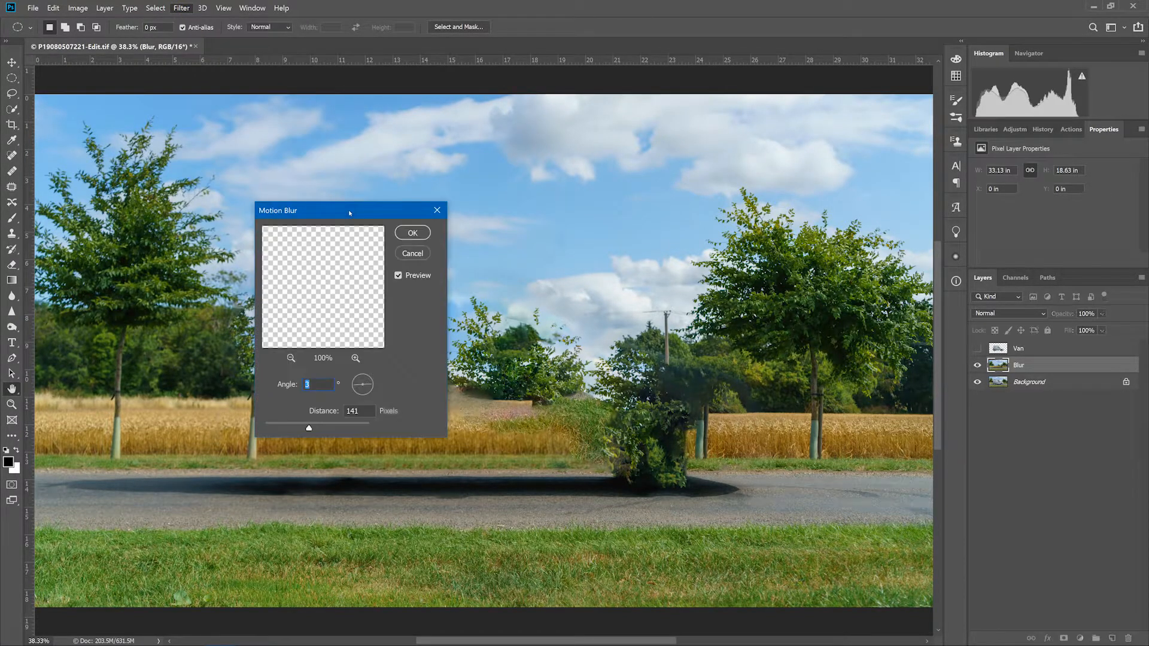
{"action": "left_click_drag", "start_coordinate": [350, 213], "coordinate": [363, 143]}
{"action": "key", "text": "Tab"}
{"action": "type", "text": "1"}
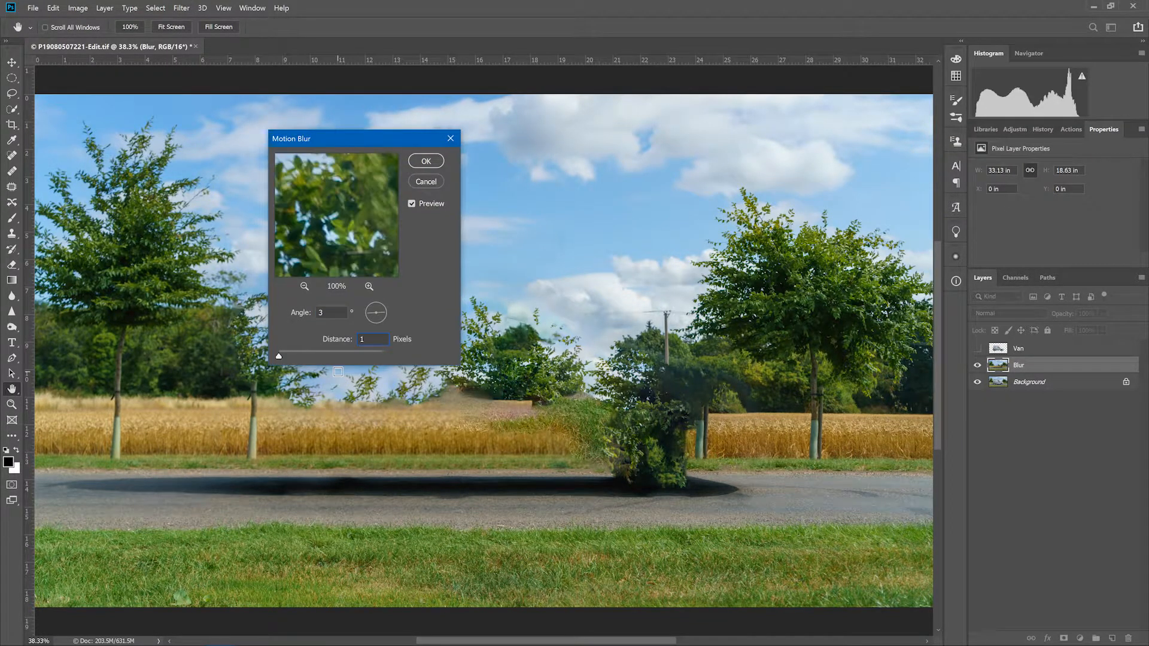
{"action": "type", "text": "50"}
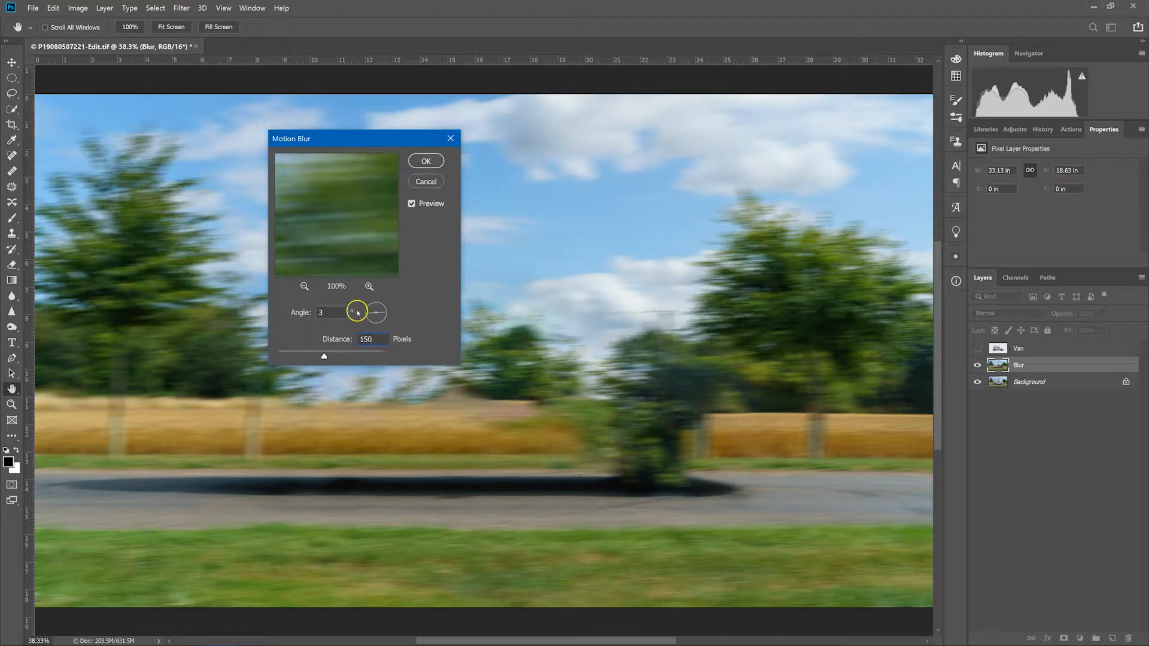
{"action": "left_click_drag", "start_coordinate": [372, 312], "coordinate": [386, 312]}
{"action": "key", "text": "shift+Tab"}
{"action": "left_click", "coordinate": [426, 162]}
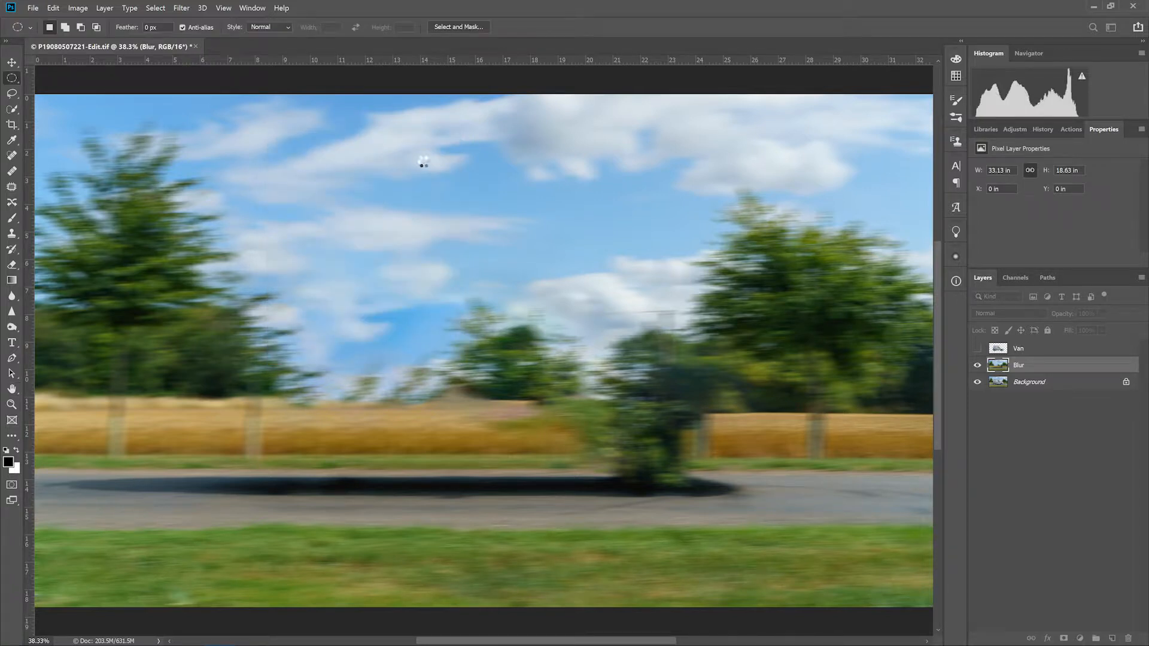
- Show and activate the Van layer, then draw an elliptical selection around the van's rear wheel
{"action": "left_click", "coordinate": [977, 348]}
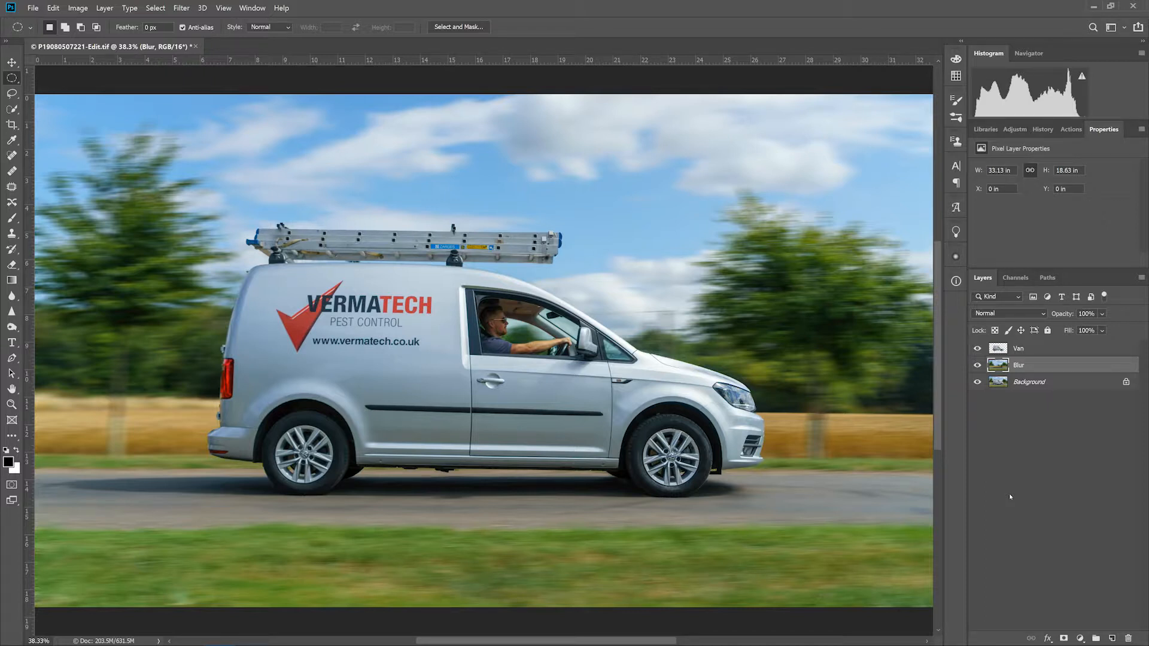
{"action": "left_click", "coordinate": [998, 348]}
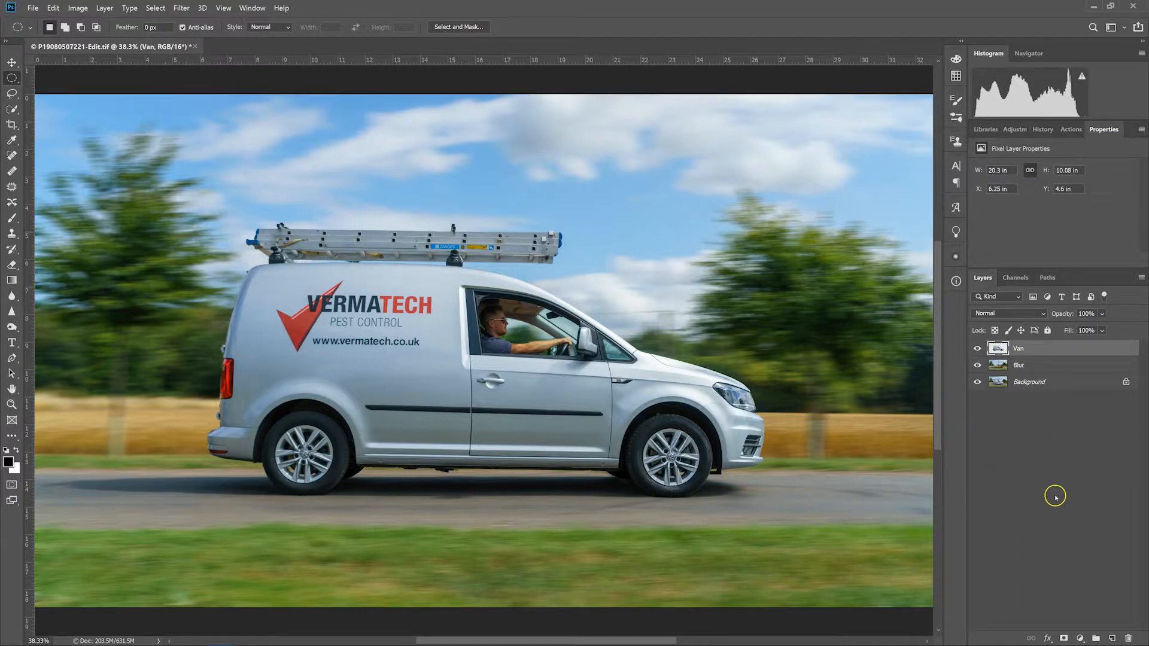
{"action": "left_click", "coordinate": [11, 78]}
{"action": "left_click_drag", "start_coordinate": [303, 452], "coordinate": [348, 493]}
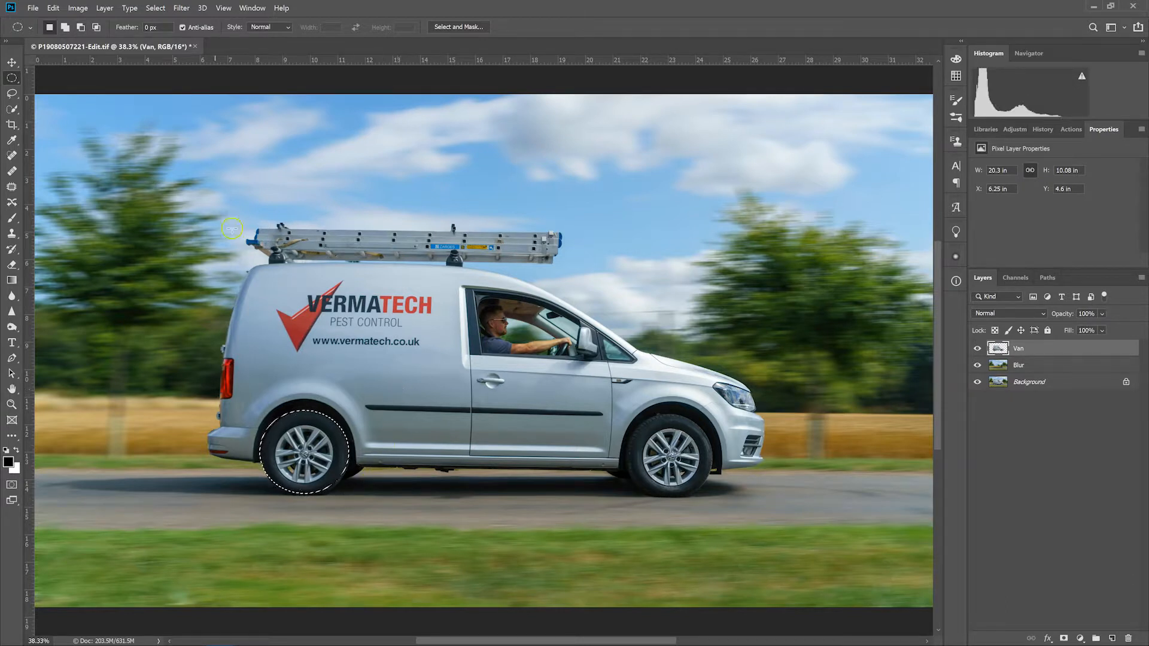
- Apply a Radial Blur to the selected rear wheel with an amount of 30, Spin method and Good quality
{"action": "left_click", "coordinate": [183, 9]}
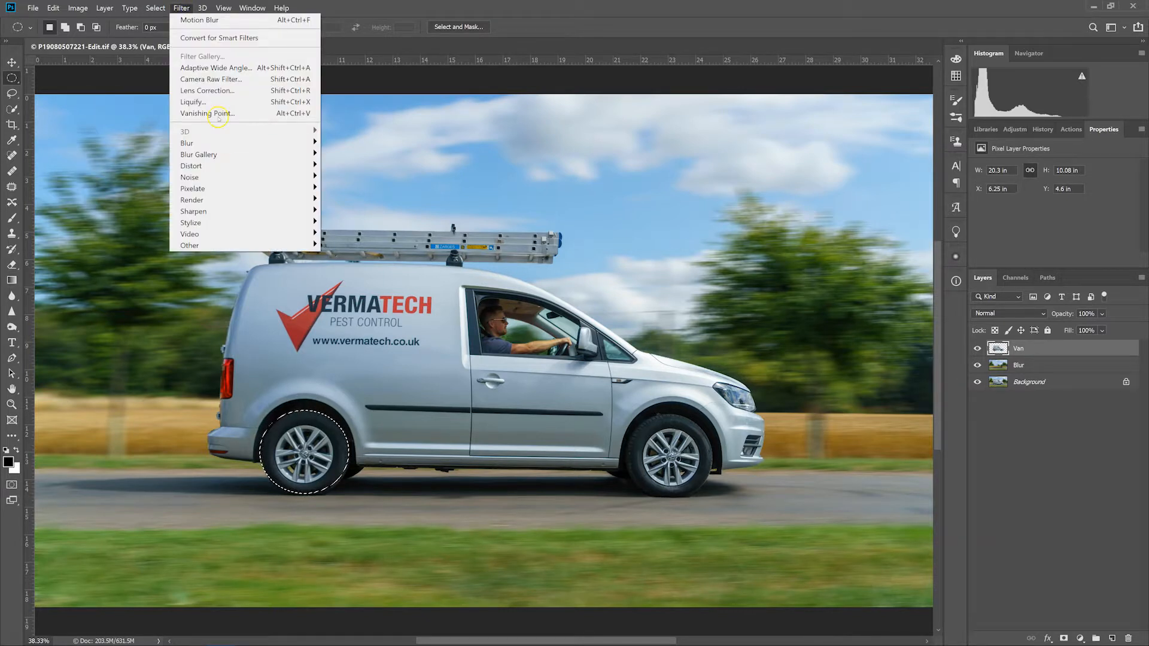
{"action": "mouse_move", "coordinate": [230, 144]}
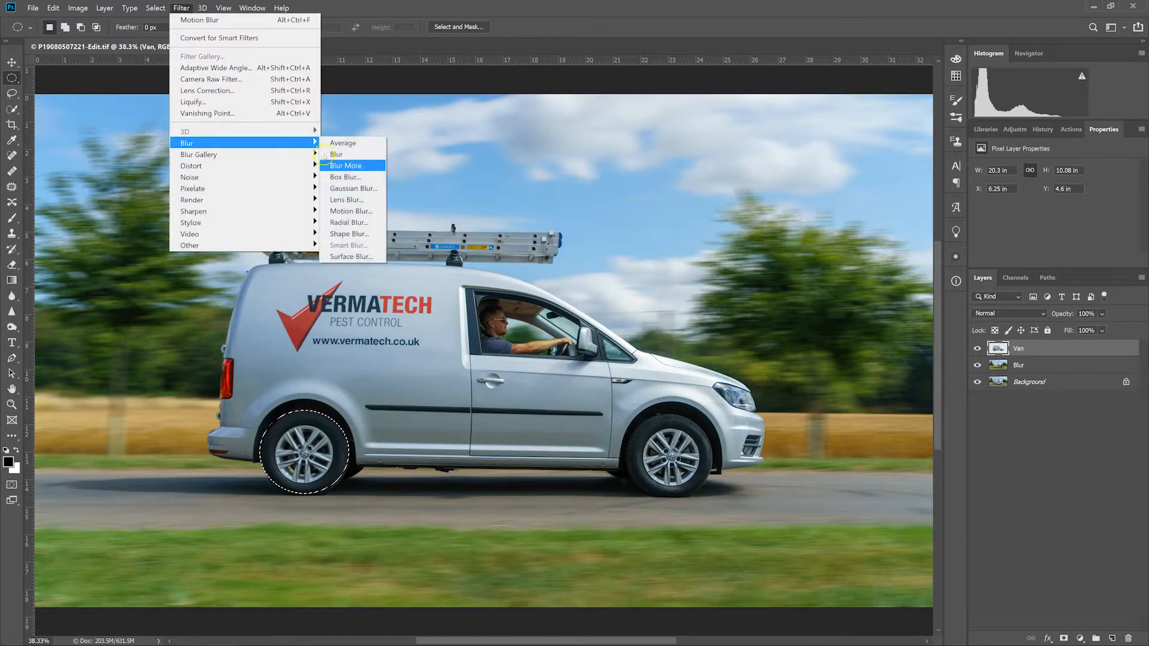
{"action": "left_click", "coordinate": [364, 224]}
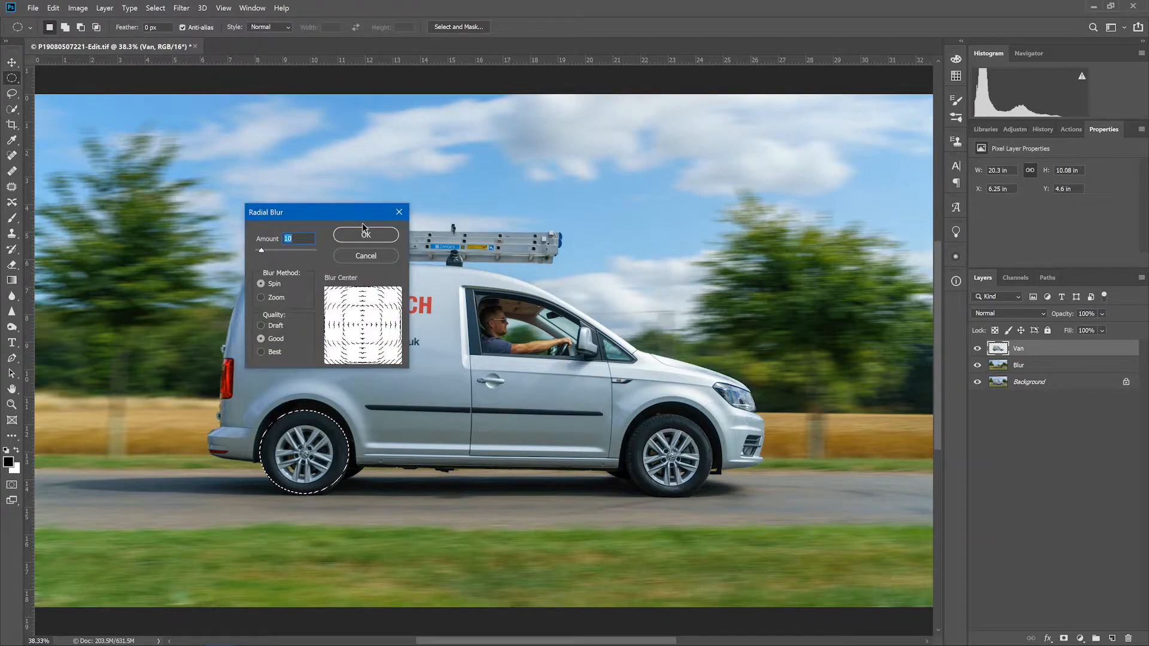
{"action": "left_click_drag", "start_coordinate": [332, 221], "coordinate": [473, 217]}
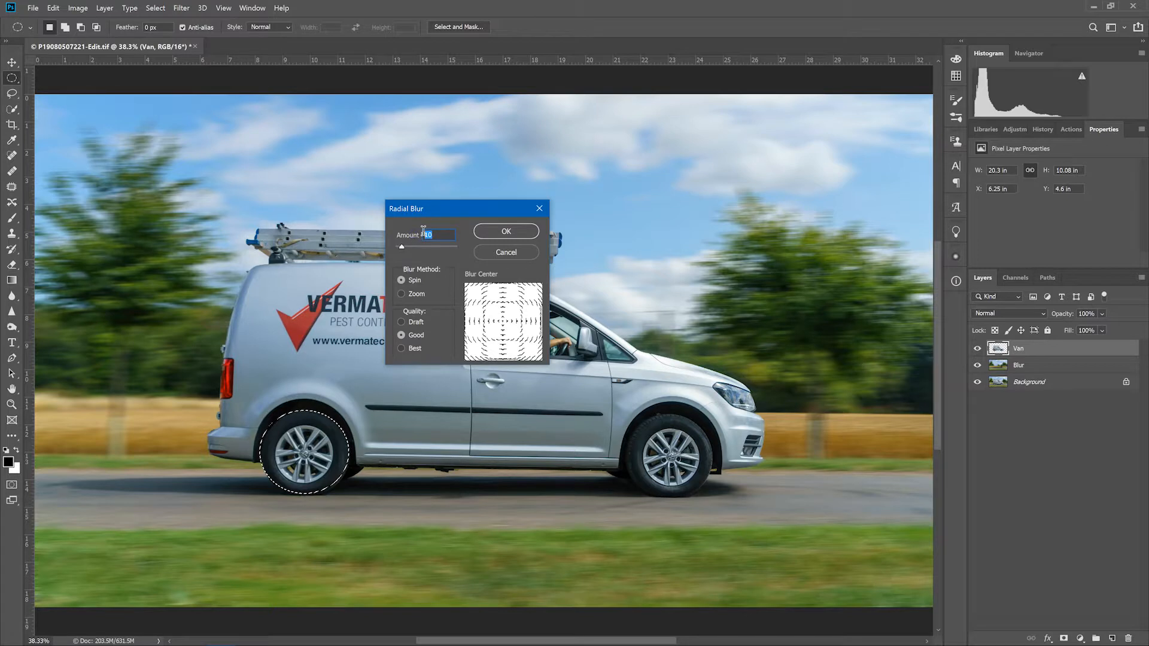
{"action": "type", "text": "80"}
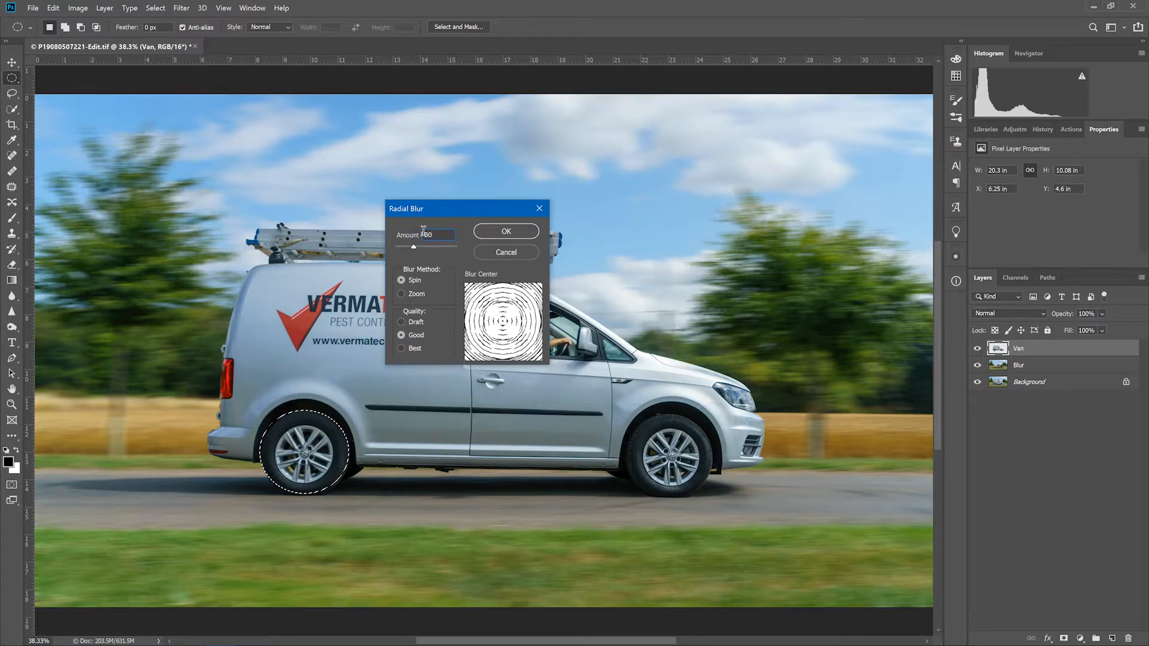
{"action": "key", "text": "Return"}
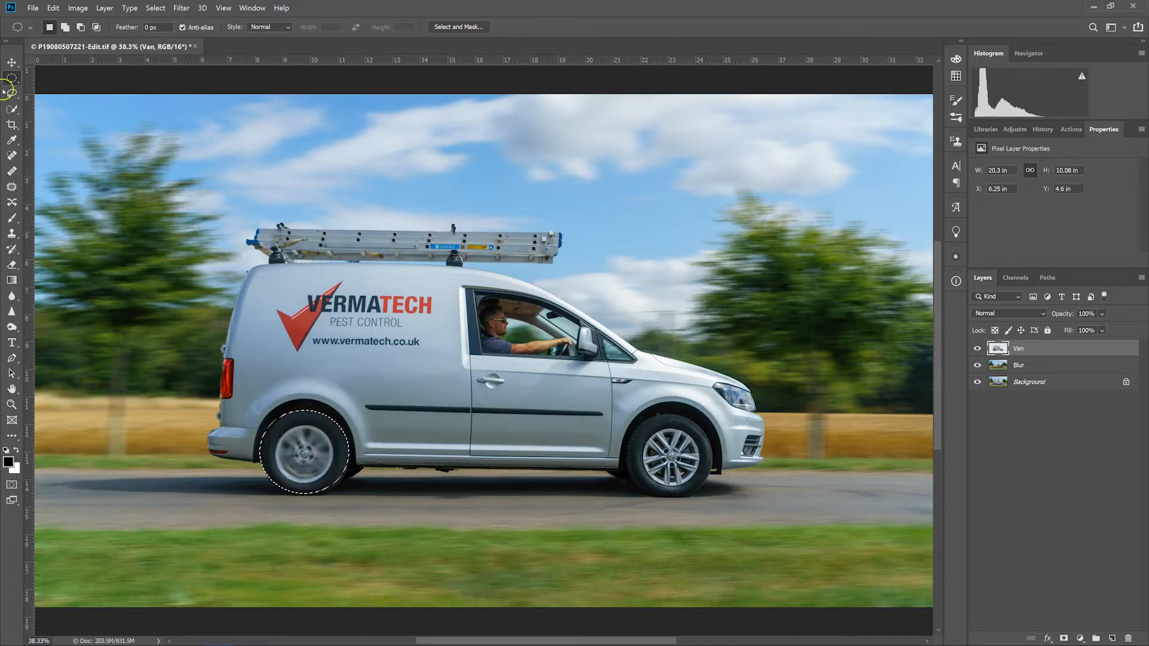
- Move the elliptical selection onto the front wheel, reapply the same Radial Blur there, and clear the selection
{"action": "left_click_drag", "start_coordinate": [289, 452], "coordinate": [671, 457]}
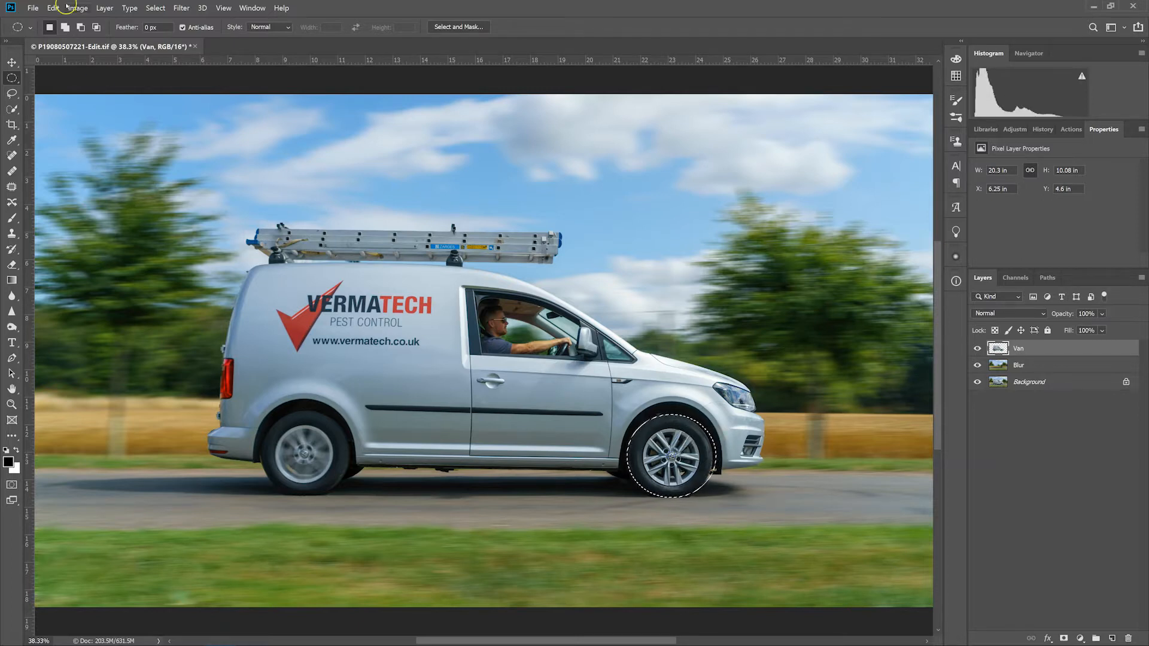
{"action": "left_click", "coordinate": [181, 7]}
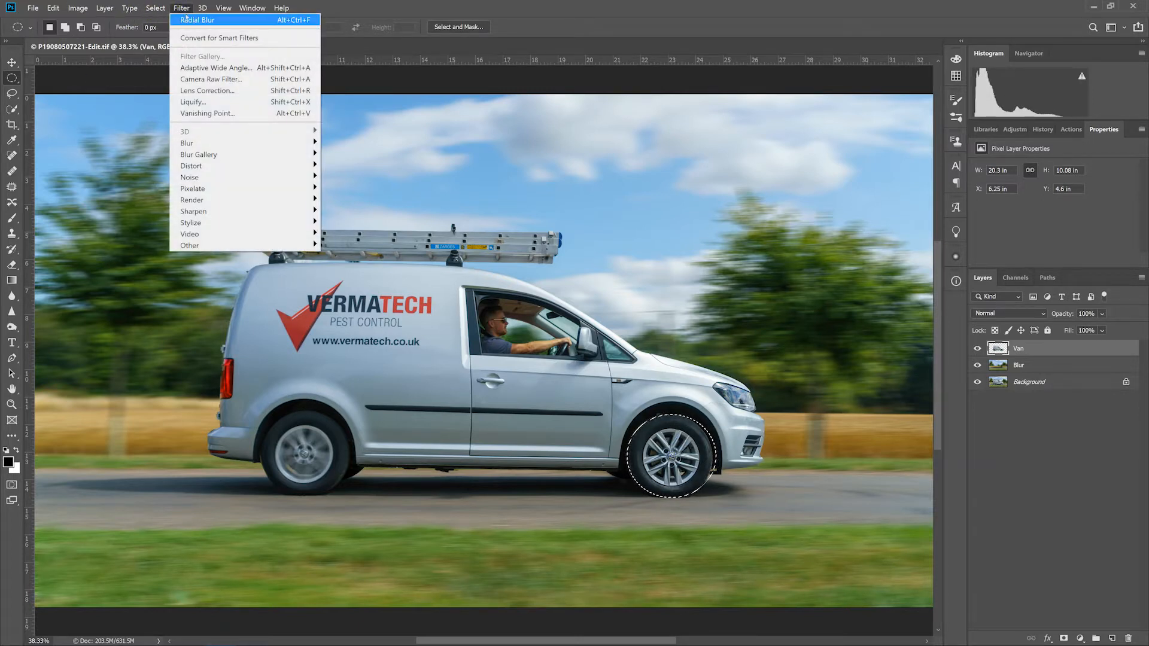
{"action": "left_click", "coordinate": [187, 21]}
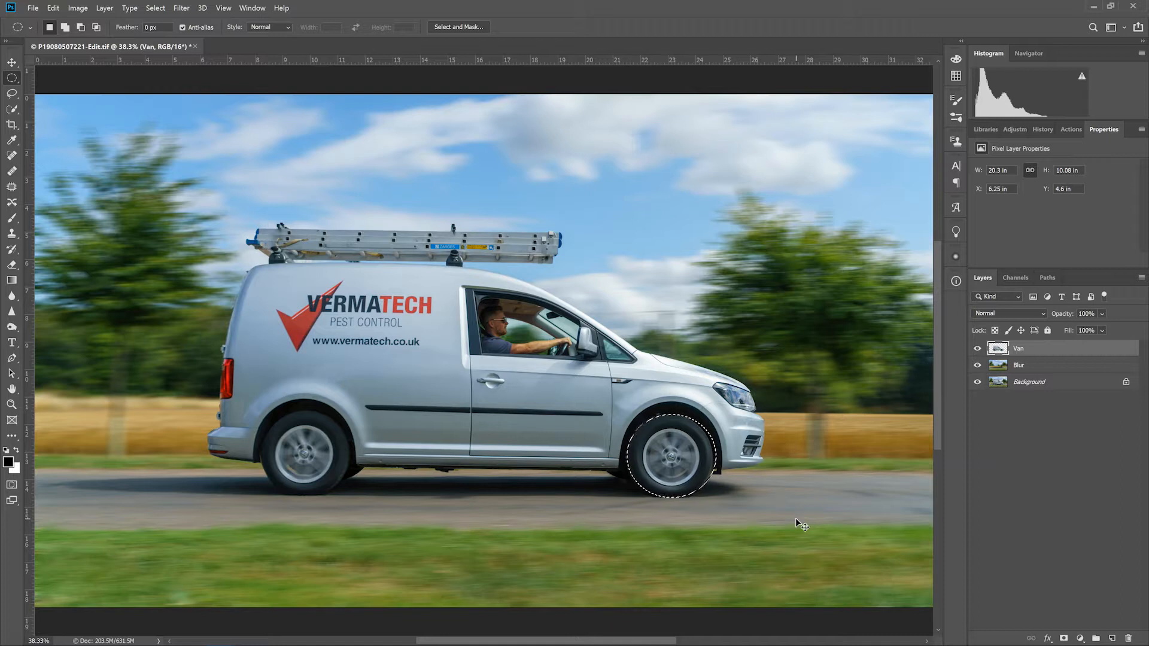
{"action": "key", "text": "ctrl+d"}
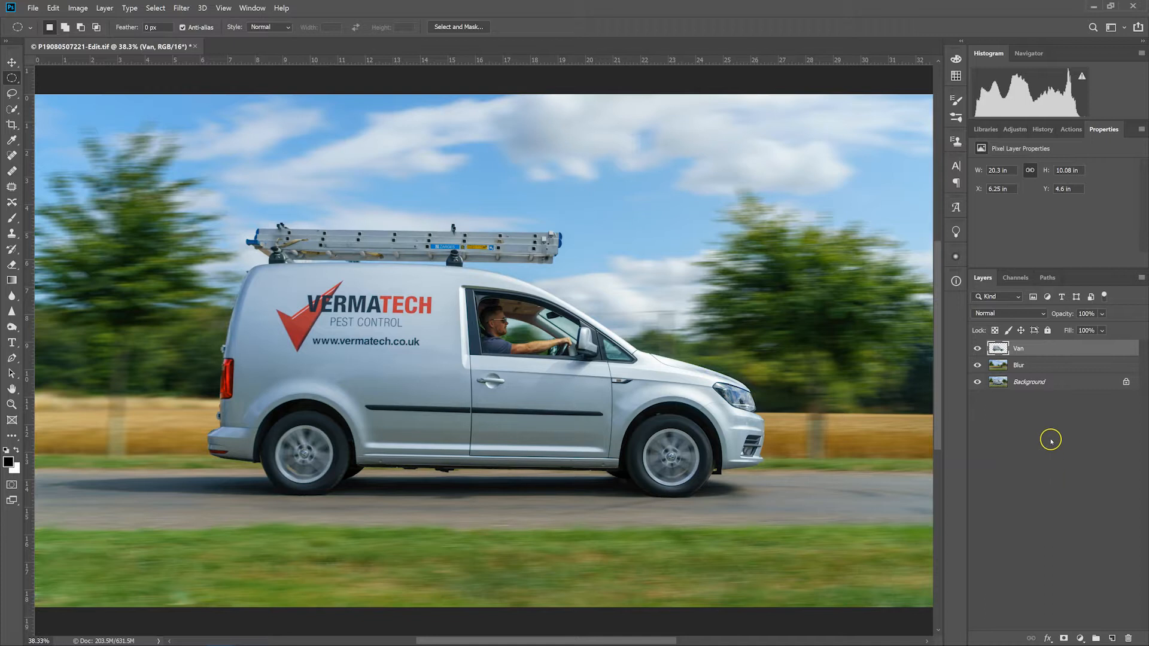
- Compare the original with the edited image by twice isolating the Background layer and restoring the Van and Blur layers
{"action": "left_click", "coordinate": [978, 382], "text": "alt"}
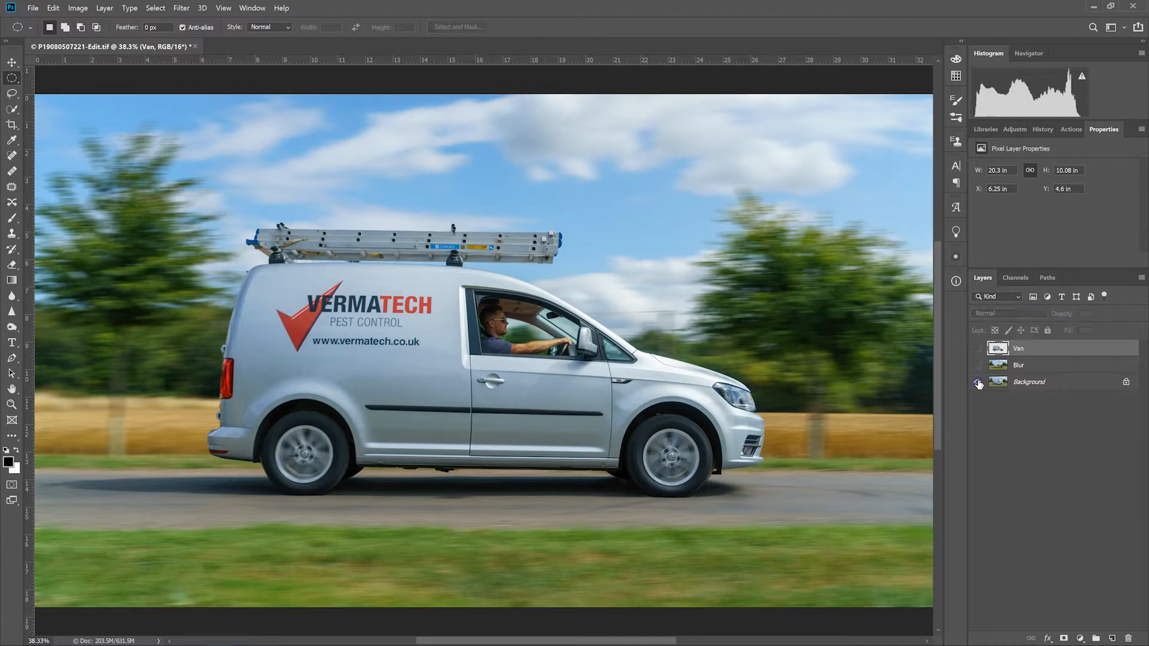
{"action": "left_click", "coordinate": [978, 382], "text": "alt"}
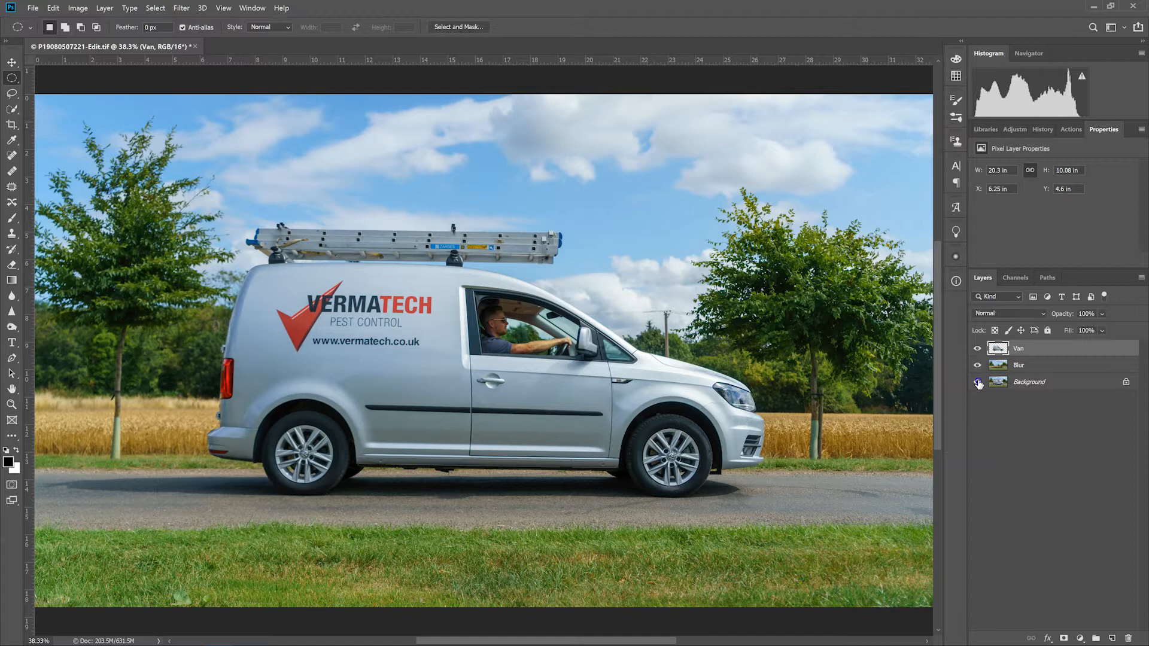
{"action": "left_click", "coordinate": [979, 384], "text": "alt"}
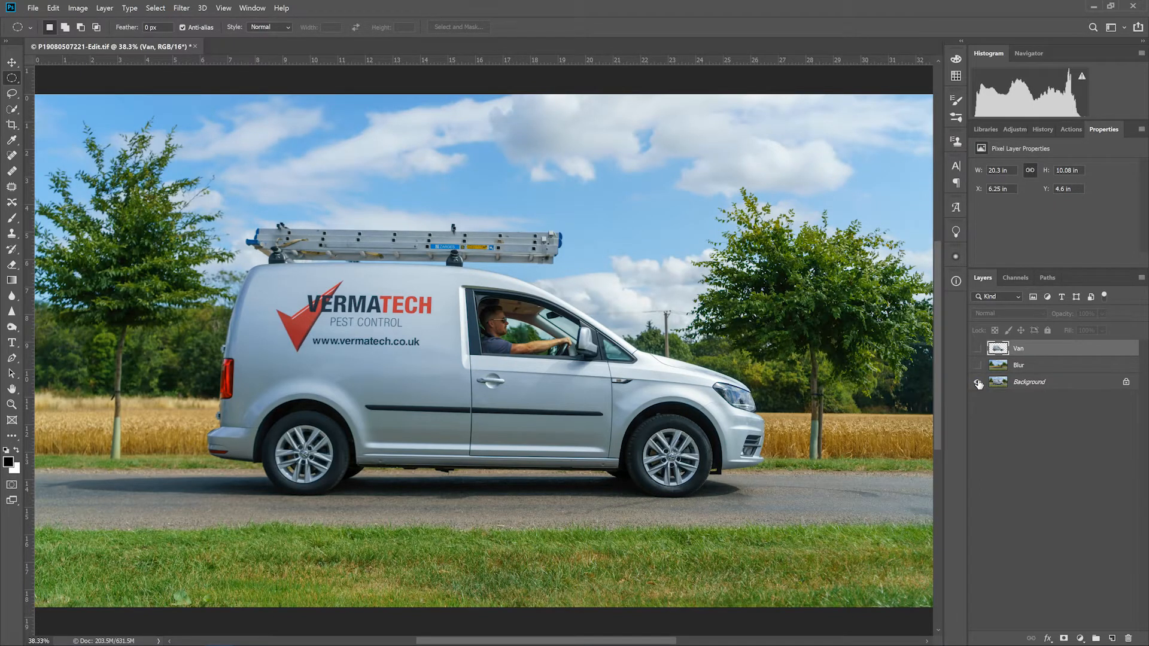
{"action": "left_click", "coordinate": [978, 384], "text": "alt"}
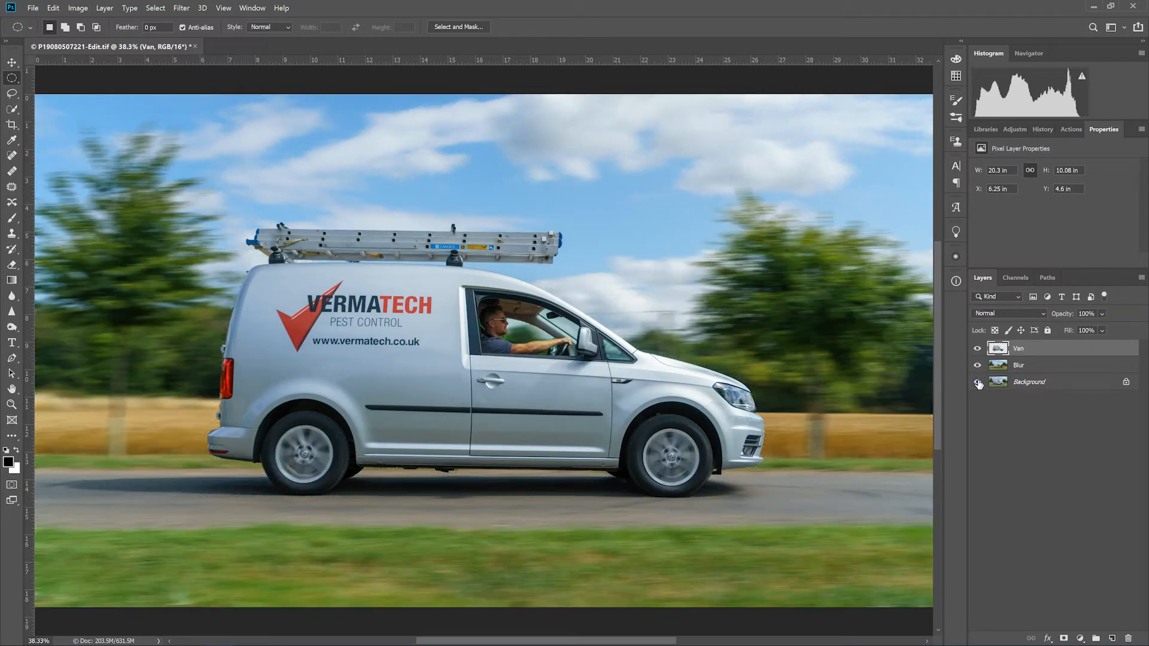